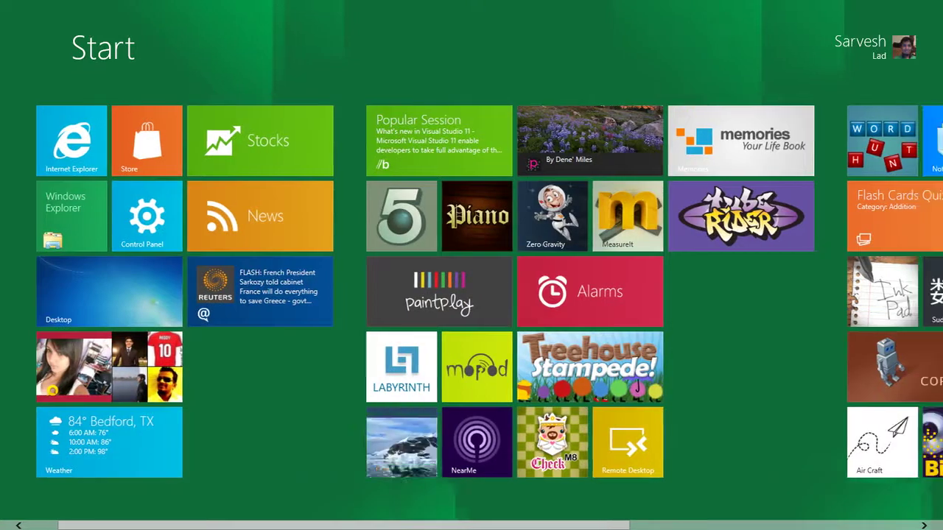
- Open the Notespace app from the Start screen, switch out to Start and back, and show its app bars
scroll(471, 294, right, 1)
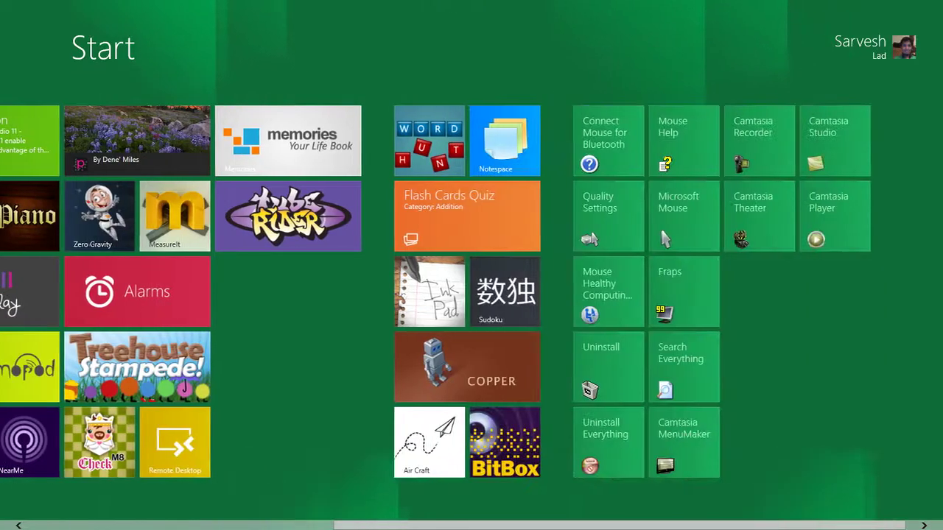
click(504, 140)
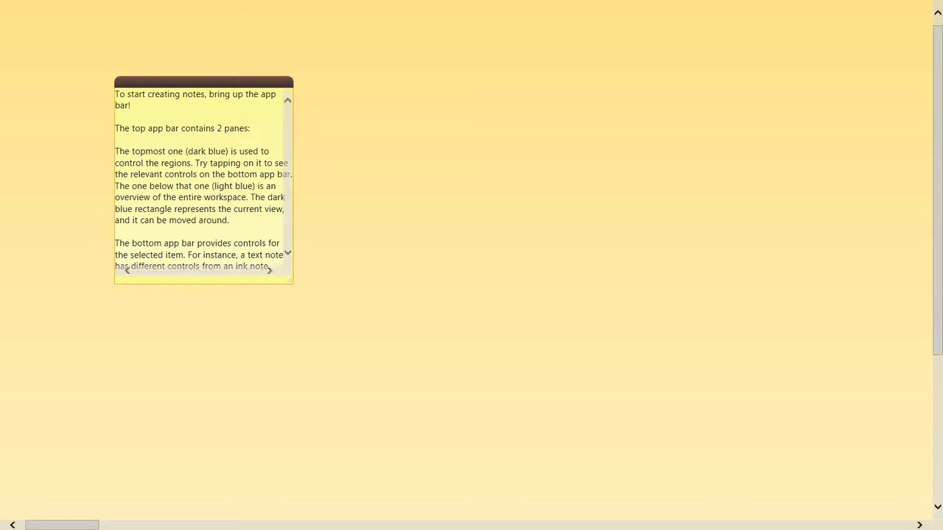
click(118, 117)
key(super)
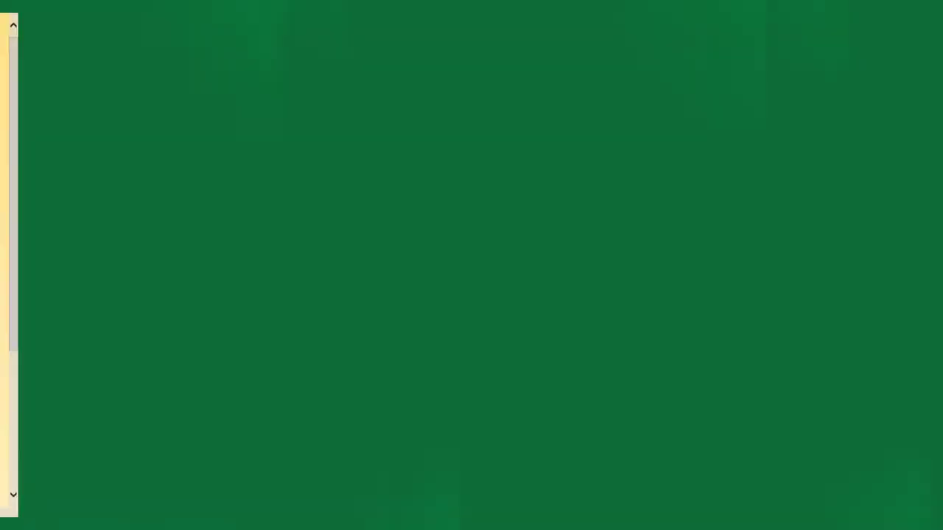
key(super)
key(super+z)
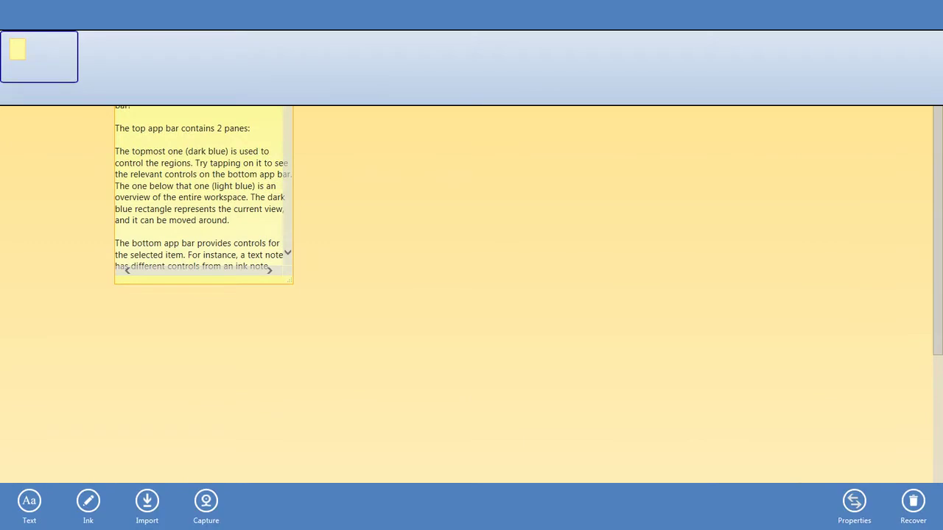
- Add a text note reading "asd" in an empty middle area of the workspace, and shift the overview rectangle back toward the first note
click(109, 71)
drag(108, 71, 485, 78)
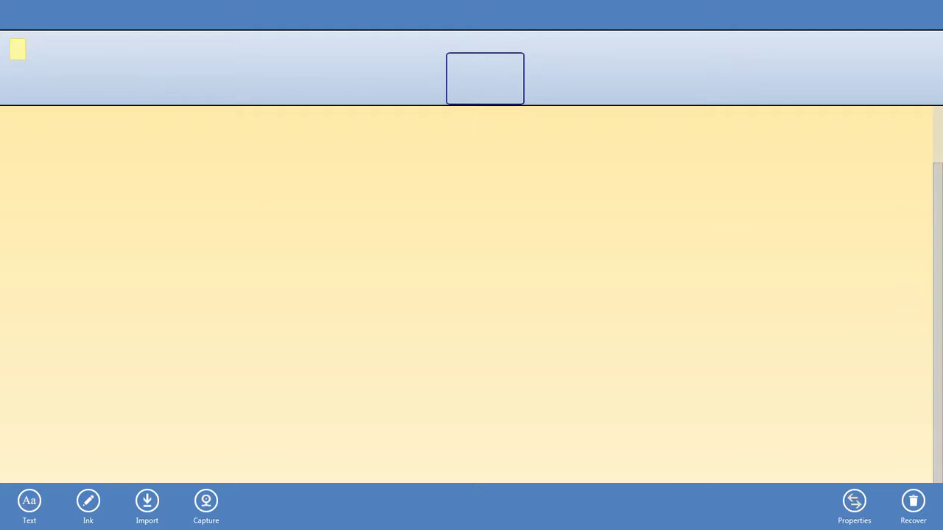
click(29, 502)
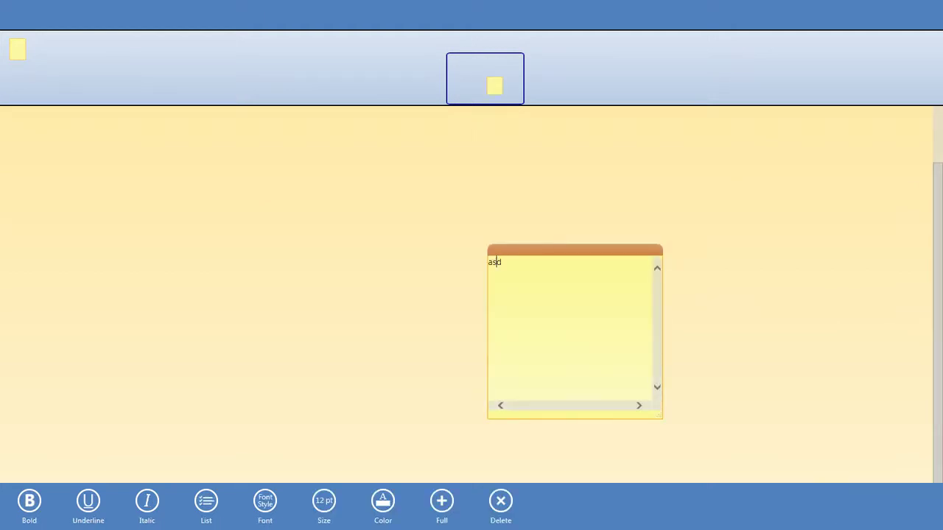
drag(485, 78, 274, 62)
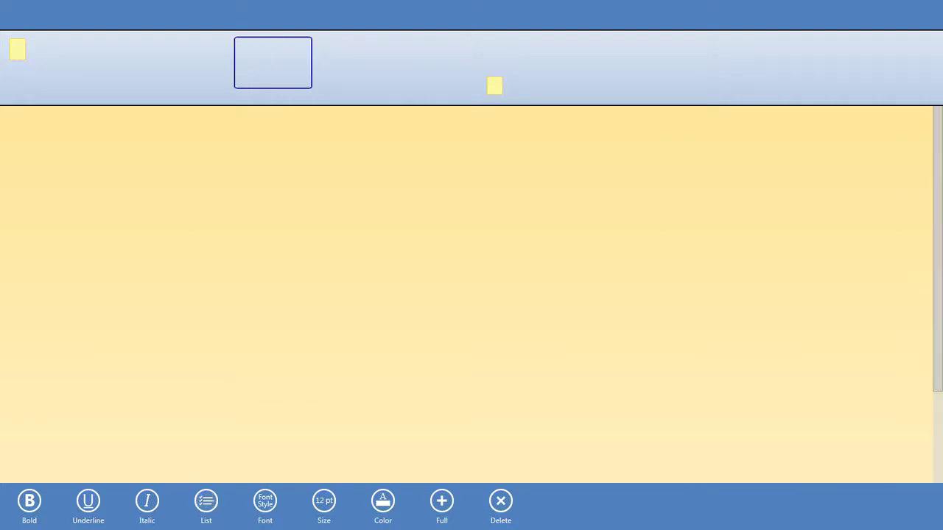
- Launch Air Craft from the Start screen, open the paper plane's painting view, and hide its drawing tools
key(super)
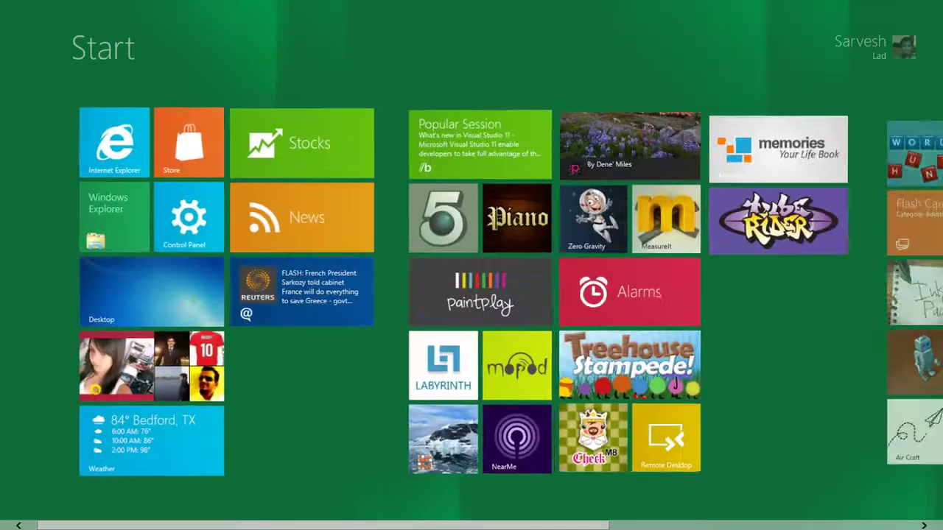
scroll(471, 294, right, 5)
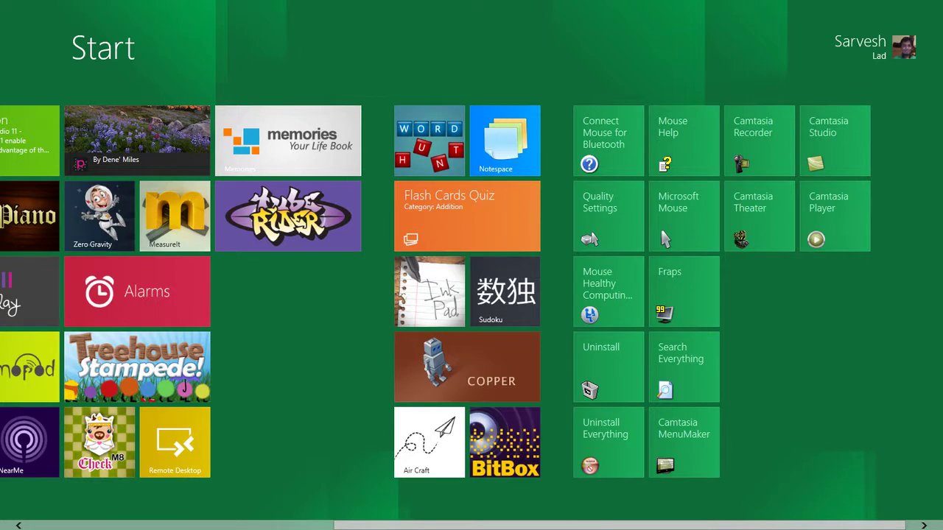
click(428, 443)
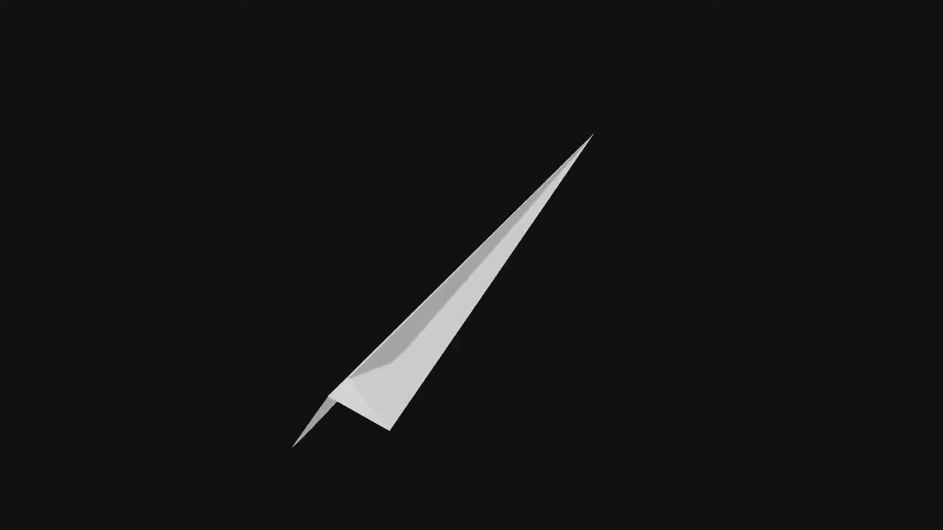
key(super+z)
click(895, 506)
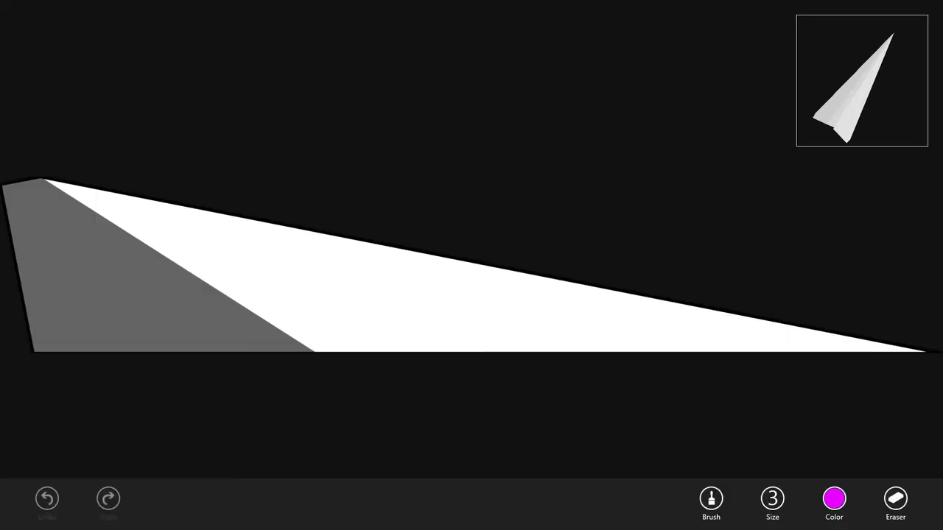
key(super+z)
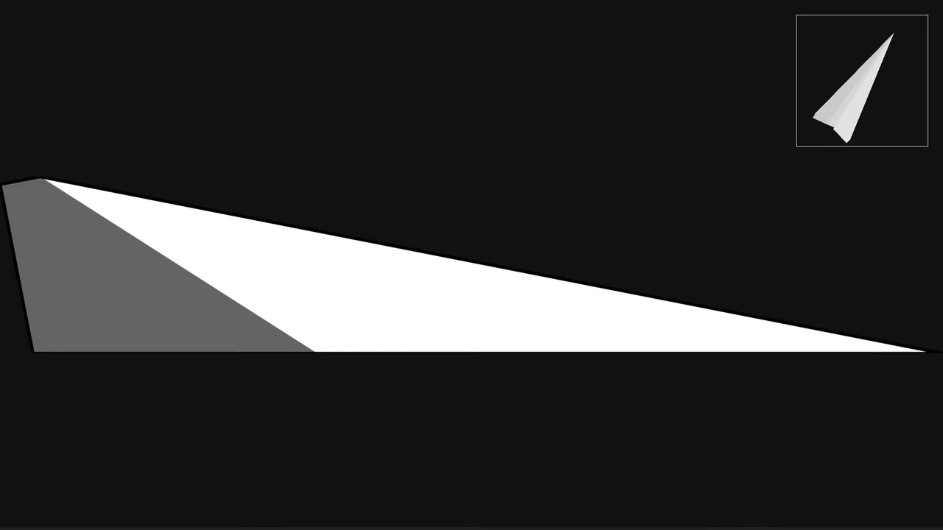
- Return to the Start screen, call up Windows Task Manager, and switch to the desktop with it open
key(super)
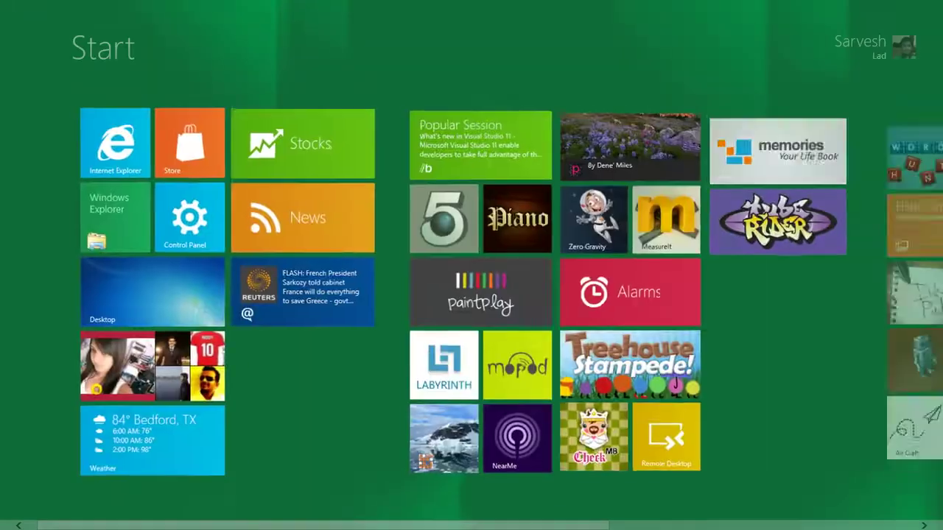
key(ctrl+shift+Escape)
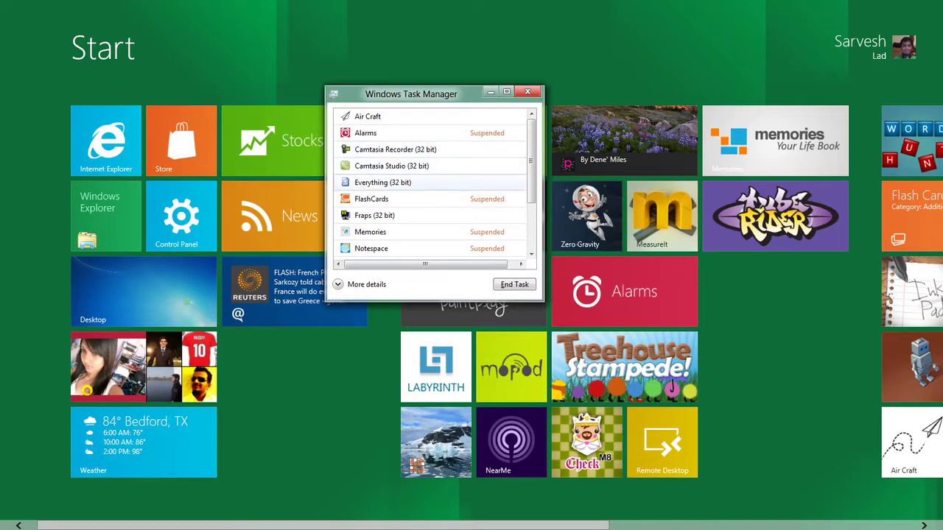
key(super+d)
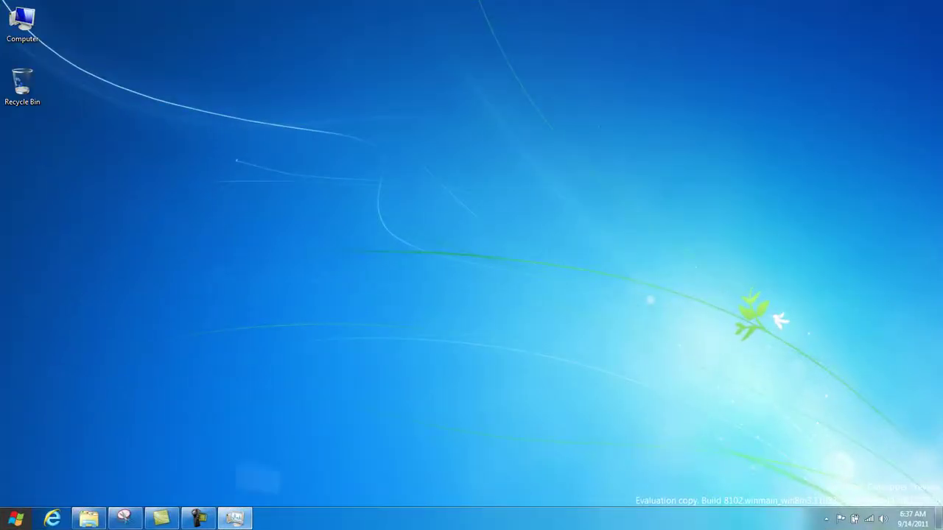
key(ctrl+shift+Escape)
- Expand Task Manager to its detailed view and sort the processes by memory, followed by process name
click(356, 284)
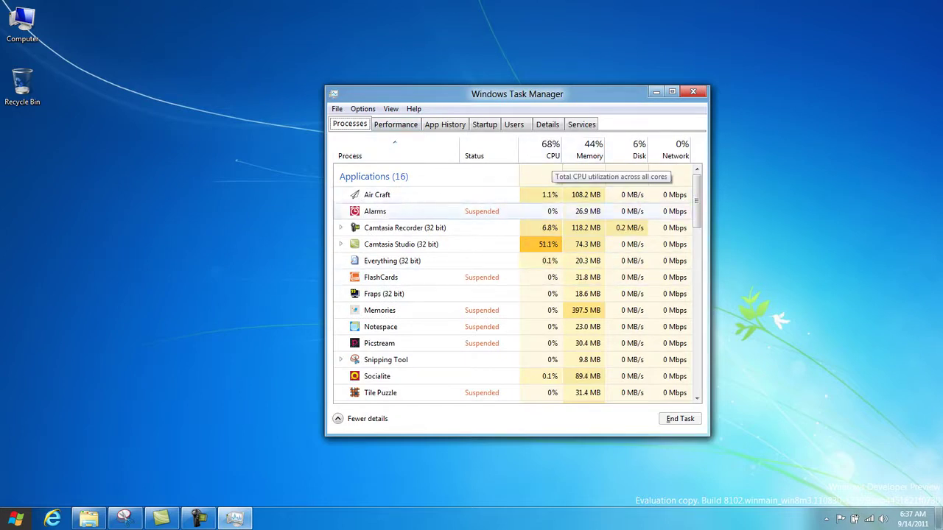
click(589, 150)
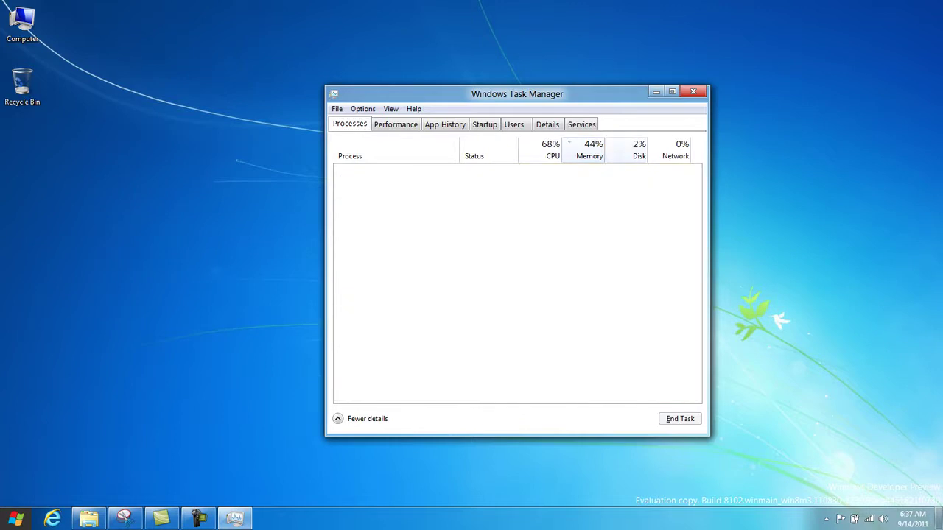
click(394, 149)
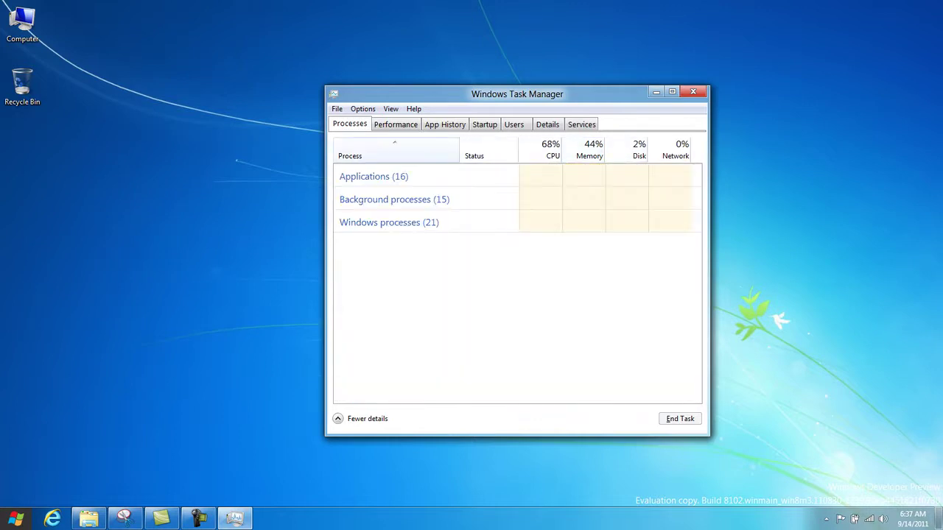
- Examine the performance graphs for CPU, Memory, Disk 0 and the connected Wireless adapter
click(395, 123)
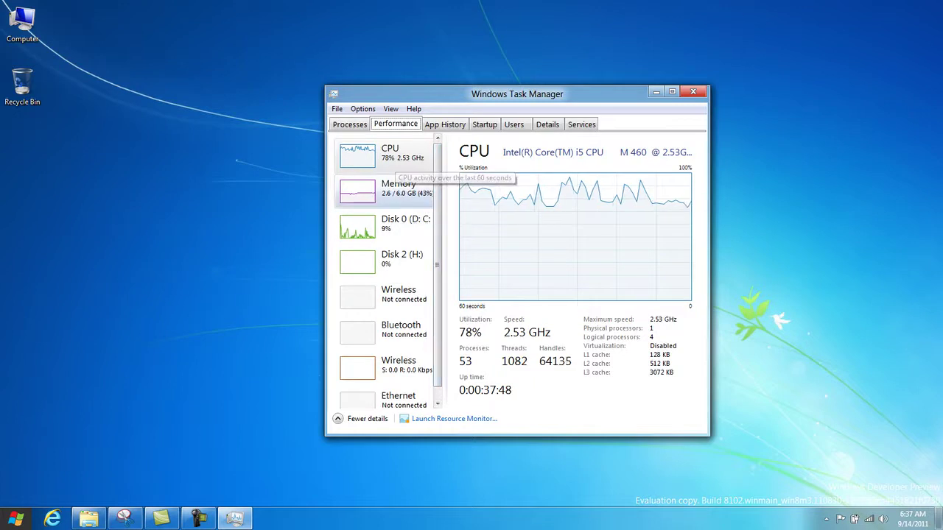
click(394, 196)
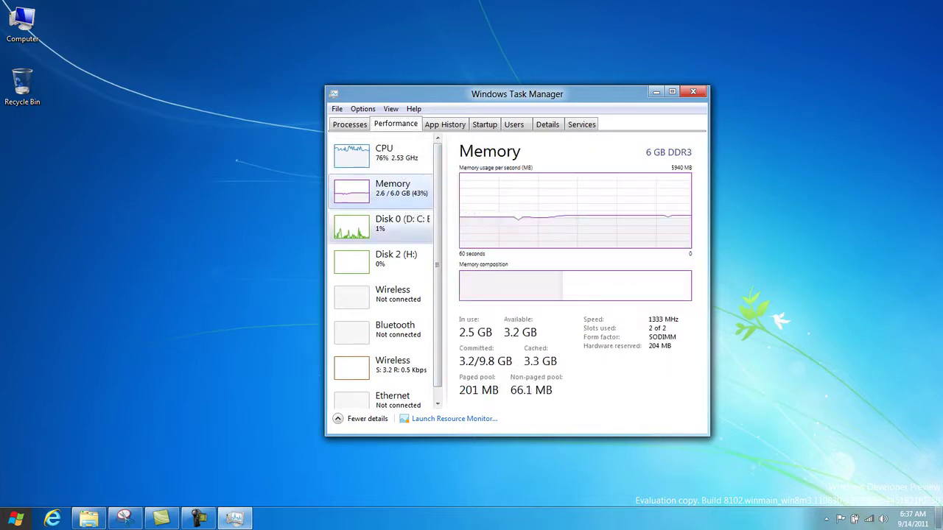
click(403, 223)
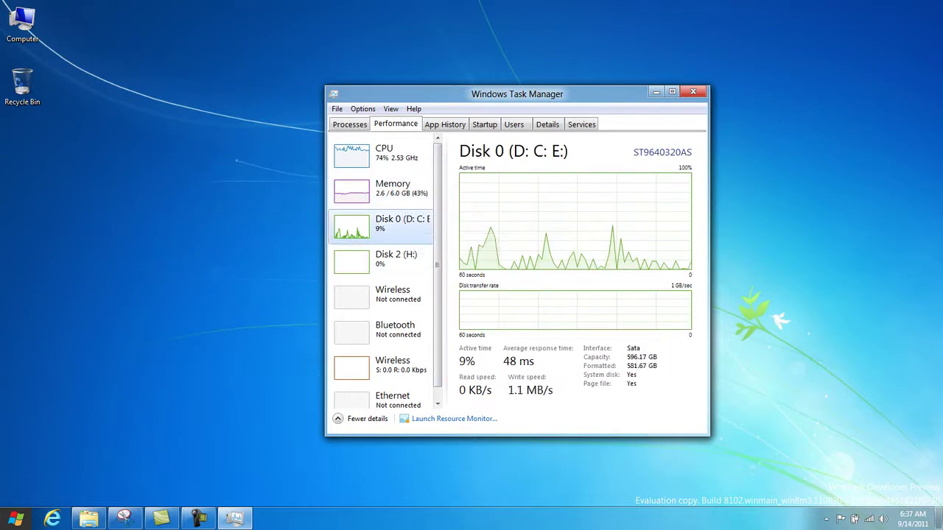
click(394, 368)
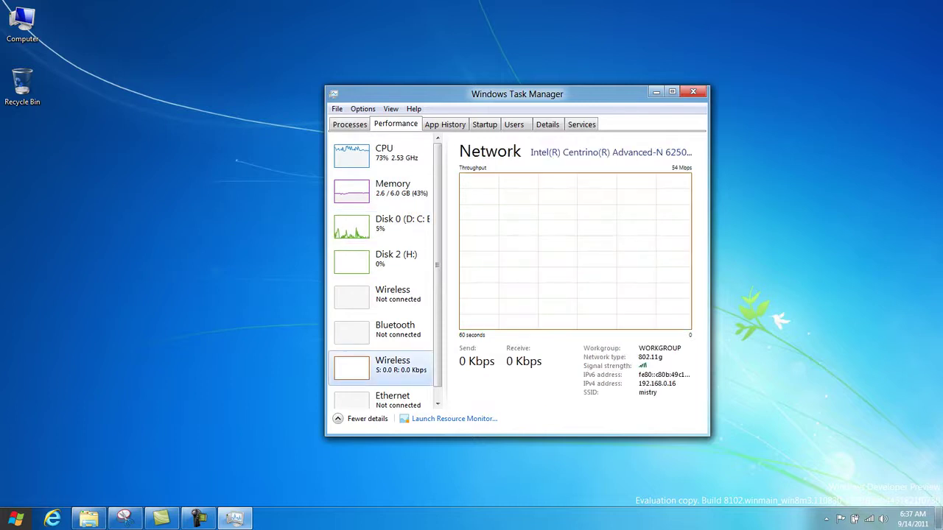
scroll(380, 270, down, 1)
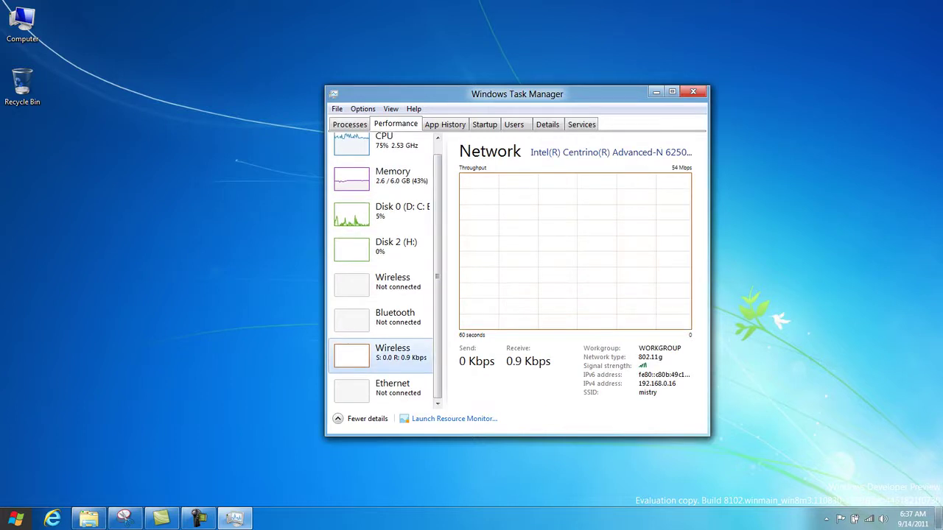
- View the app history and the startup programs, expanding the IPoint.exe entry to show its child processes
click(445, 124)
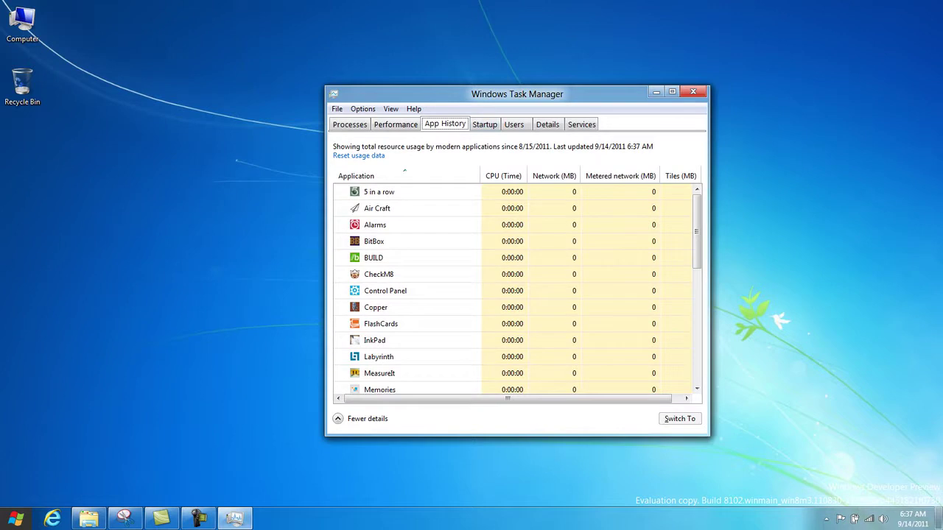
click(485, 125)
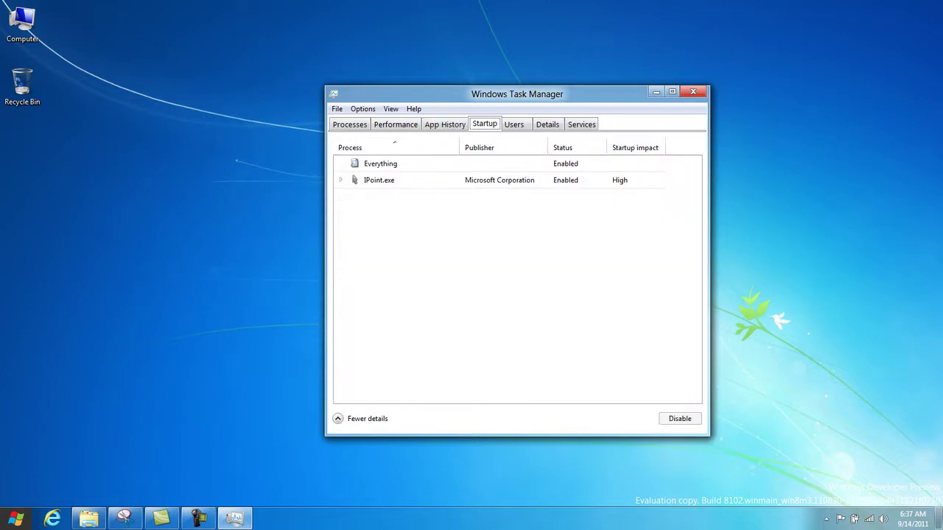
click(378, 180)
click(340, 180)
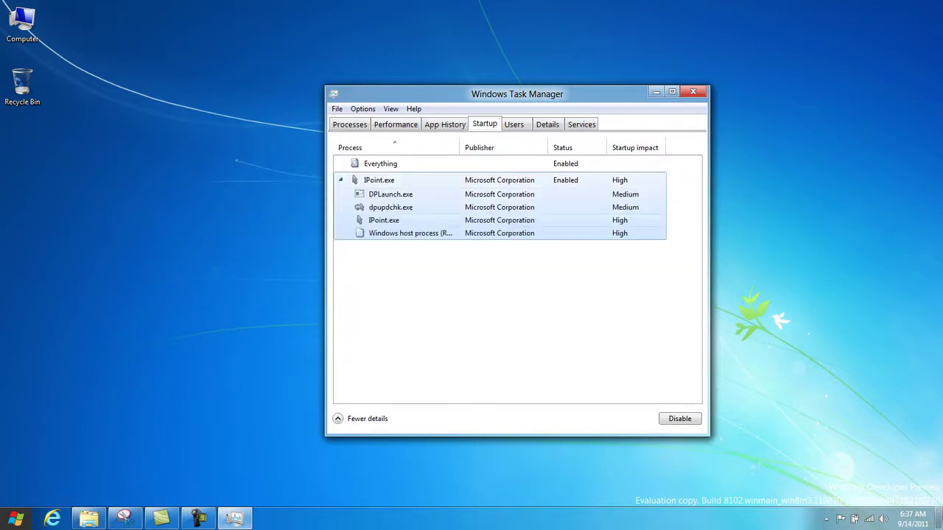
- Look through Task Manager's Users, Details and Services information
key(ctrl+Tab)
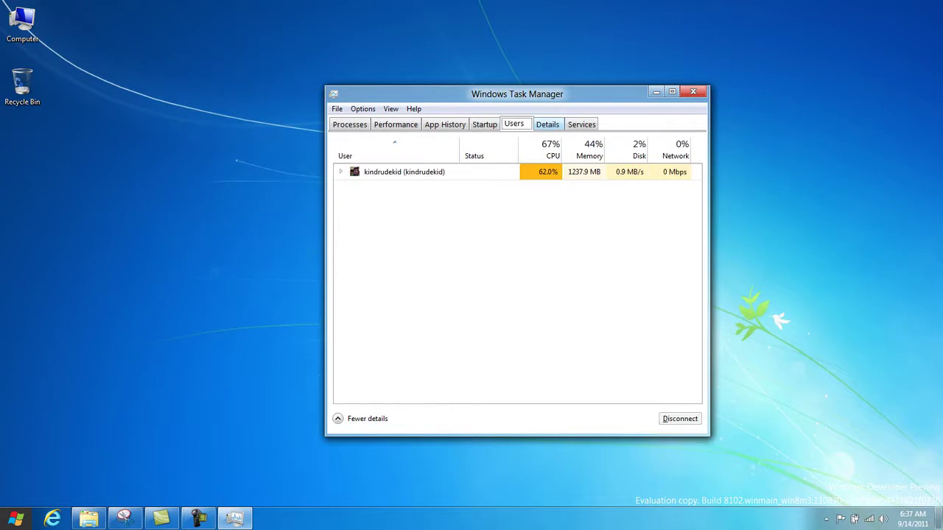
key(ctrl+Tab)
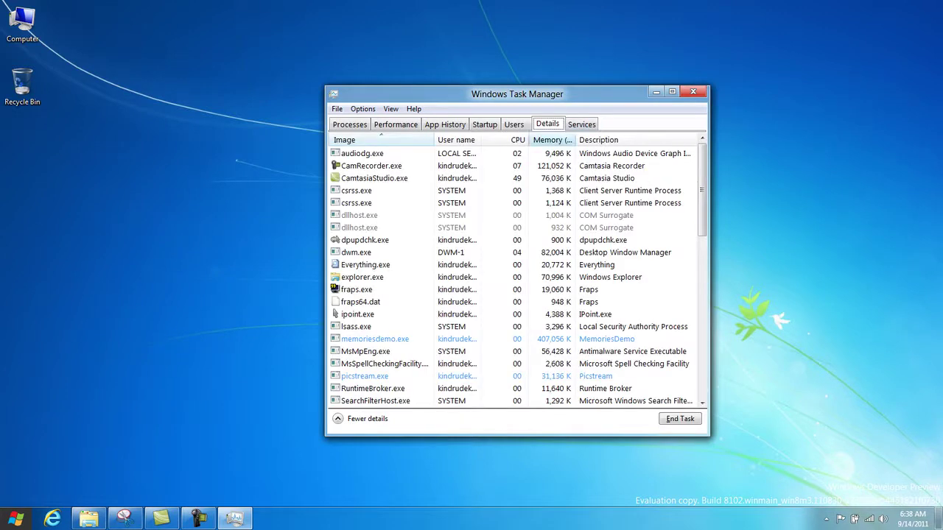
click(554, 215)
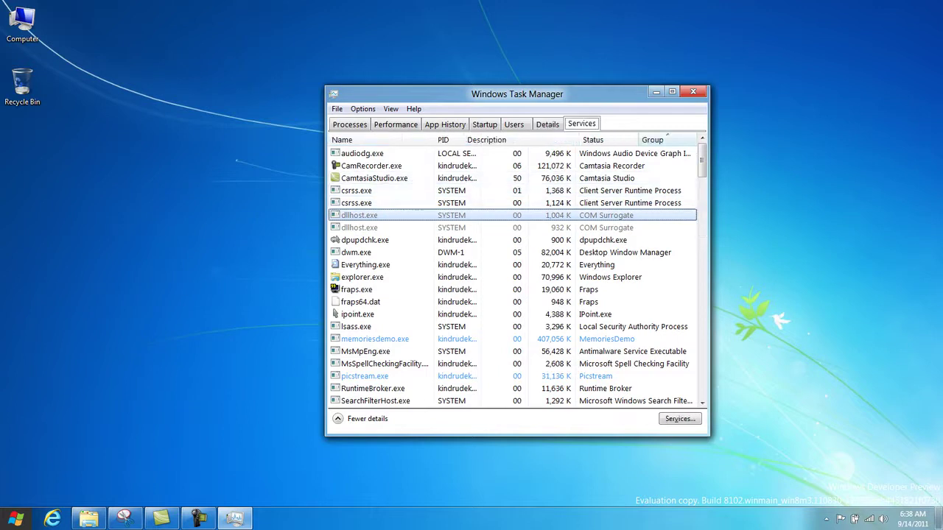
click(582, 125)
- Go back to the process list, collapse Task Manager to its compact view, and close it
click(350, 124)
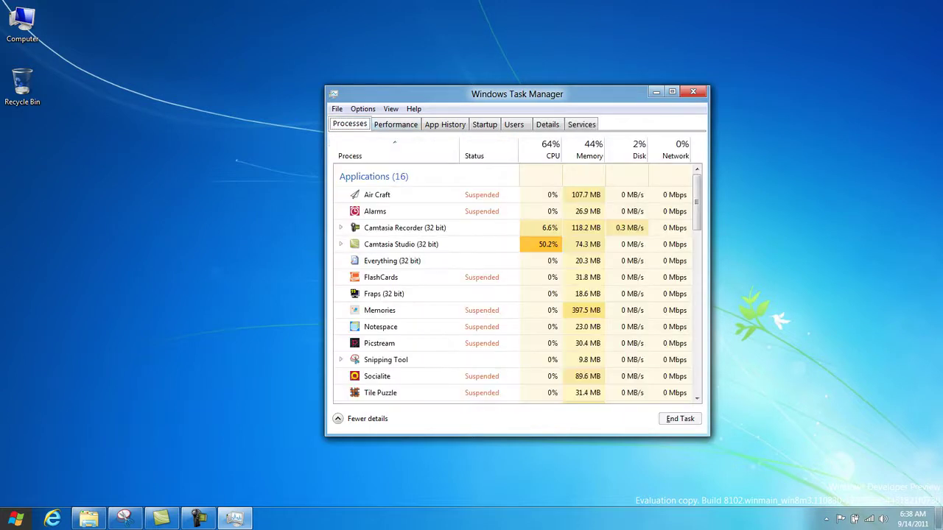
click(361, 419)
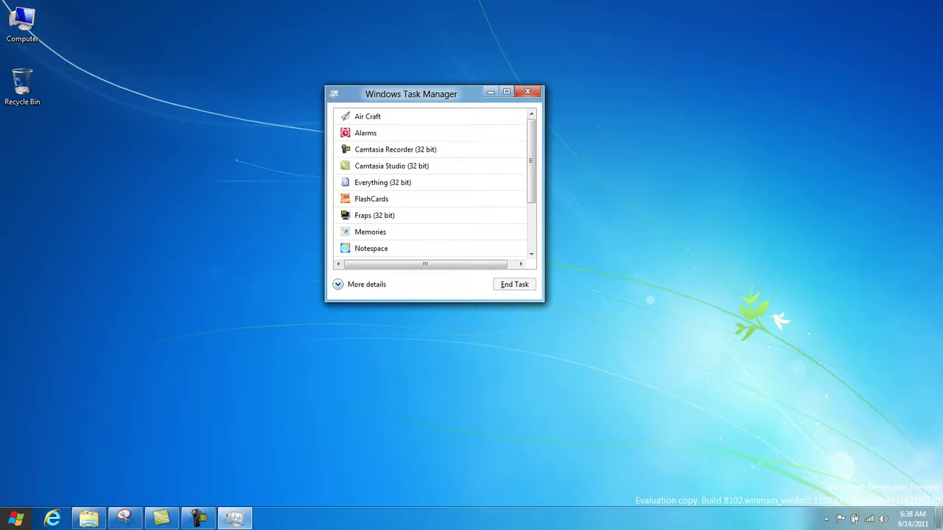
click(527, 91)
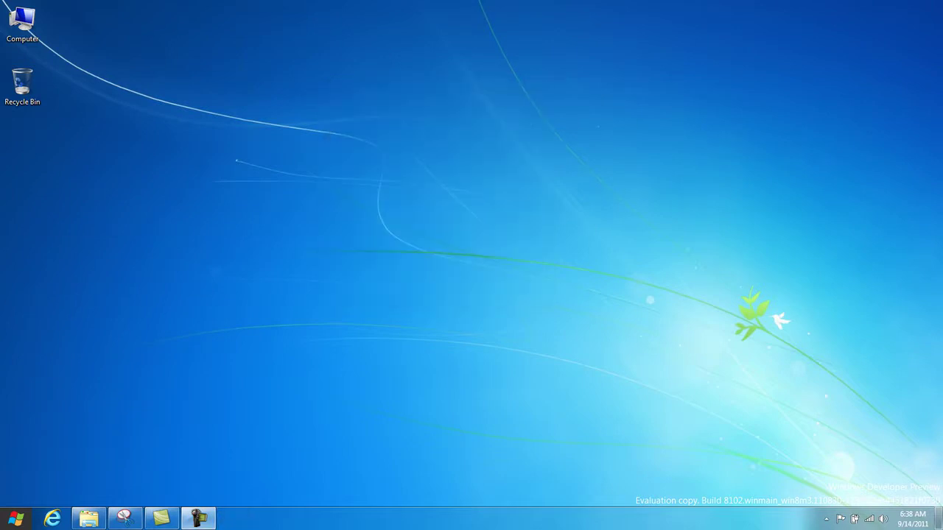
- Toggle to the Start screen and back to the desktop, and reveal the menu containing Settings, Devices, Share and Search
mouse_move(89, 518)
key(super)
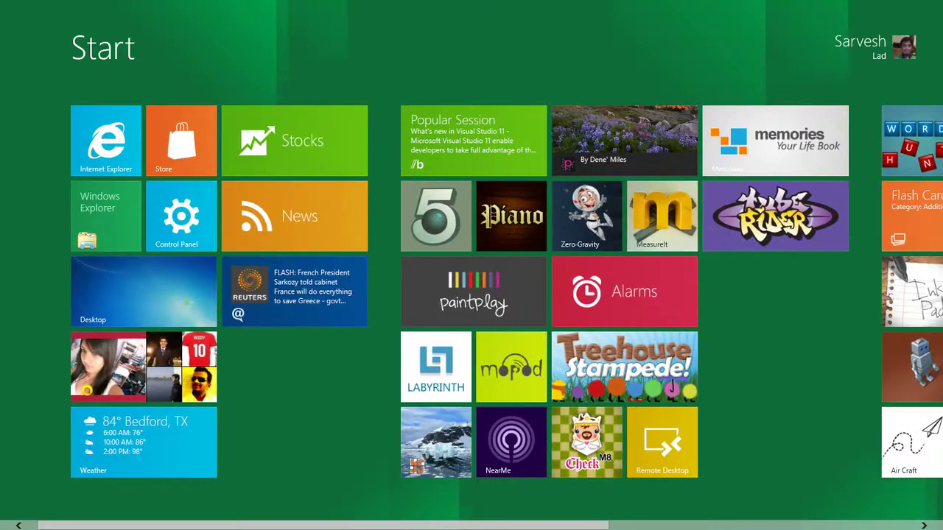
key(super)
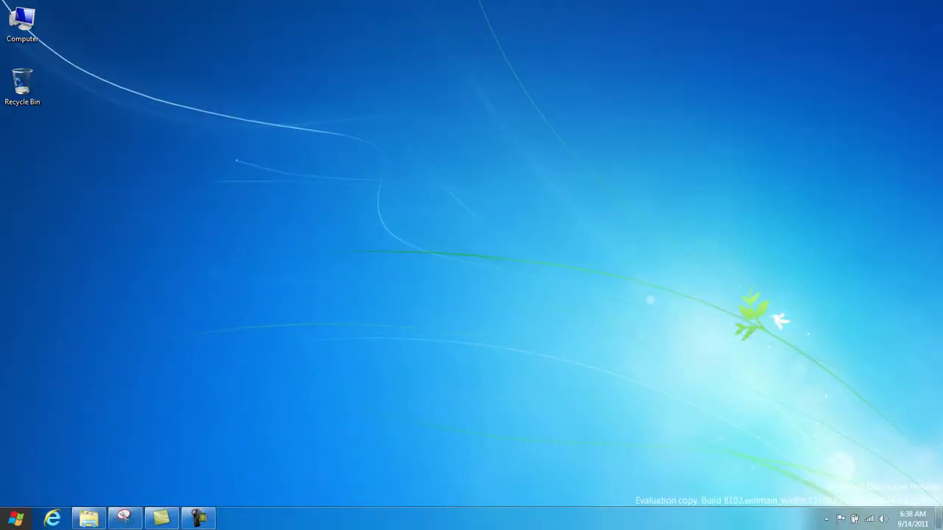
mouse_move(3, 528)
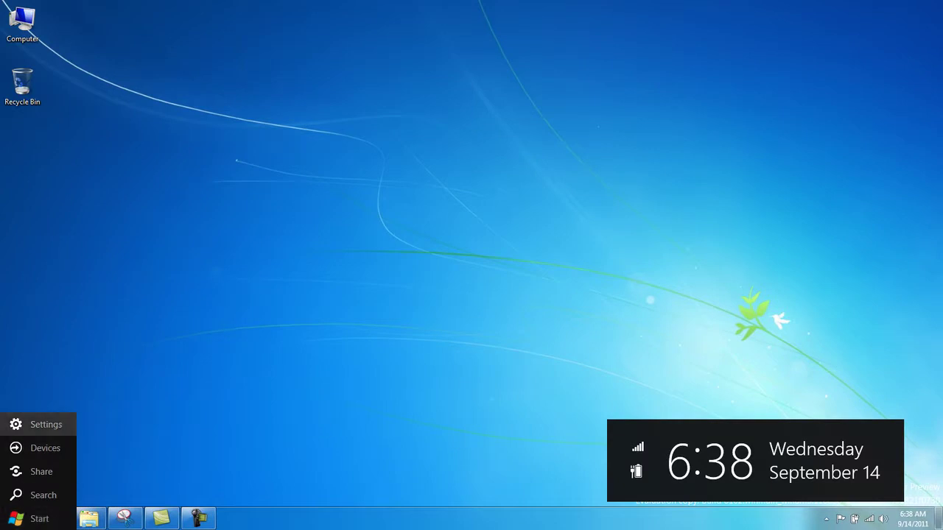
- Toggle to the Start screen and back to the desktop, and open the desktop's Settings pane
click(50, 519)
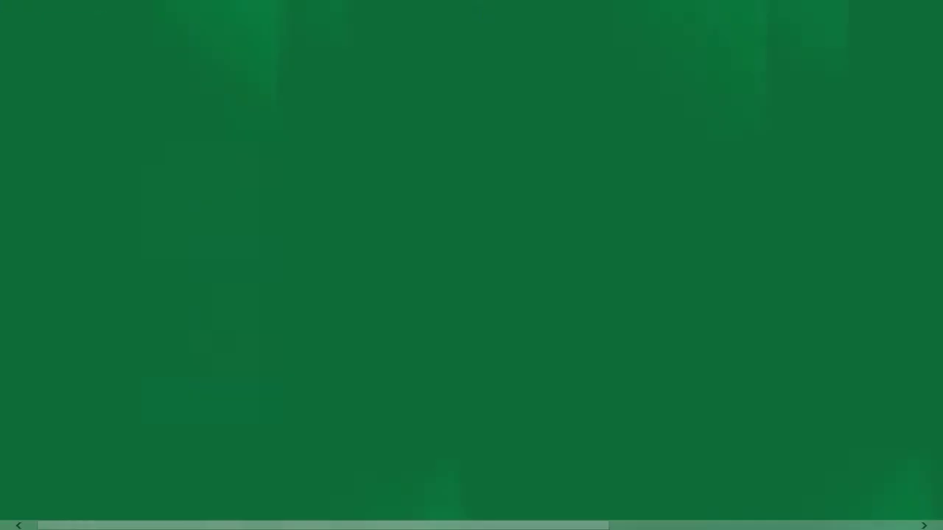
key(super)
key(super+c)
key(Up)
key(Up)
key(Up)
key(Up)
key(Return)
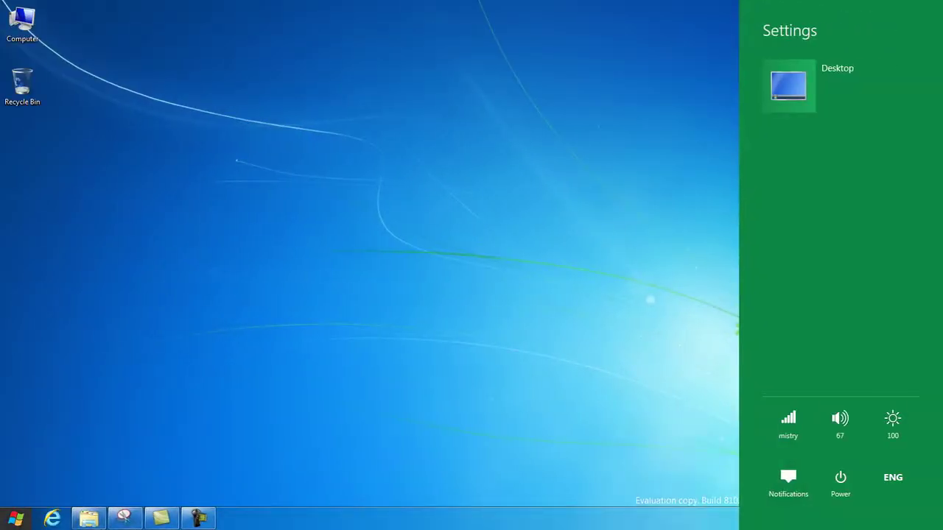
- Move through the Notifications and other system controls in the Settings pane, and demonstrate the screen brightness slider
key(Down)
key(Down)
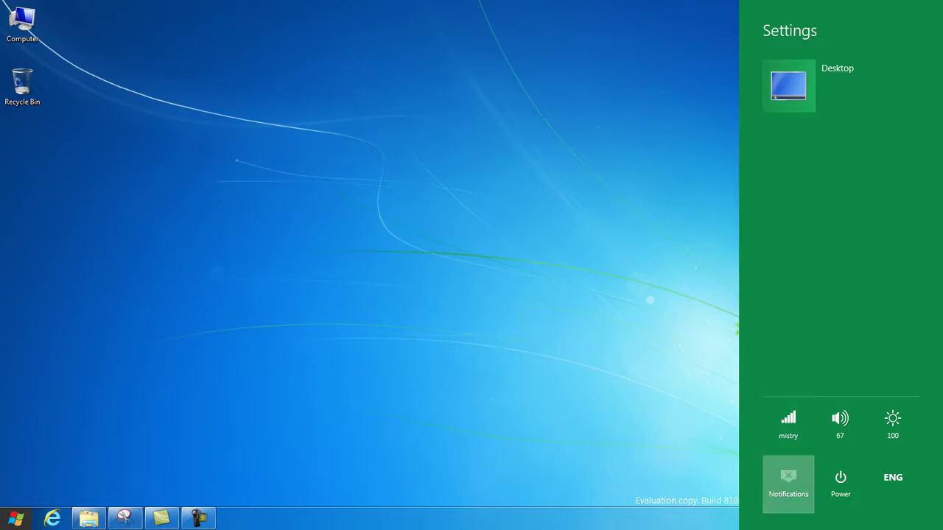
key(Right)
key(Right)
key(Up)
key(Return)
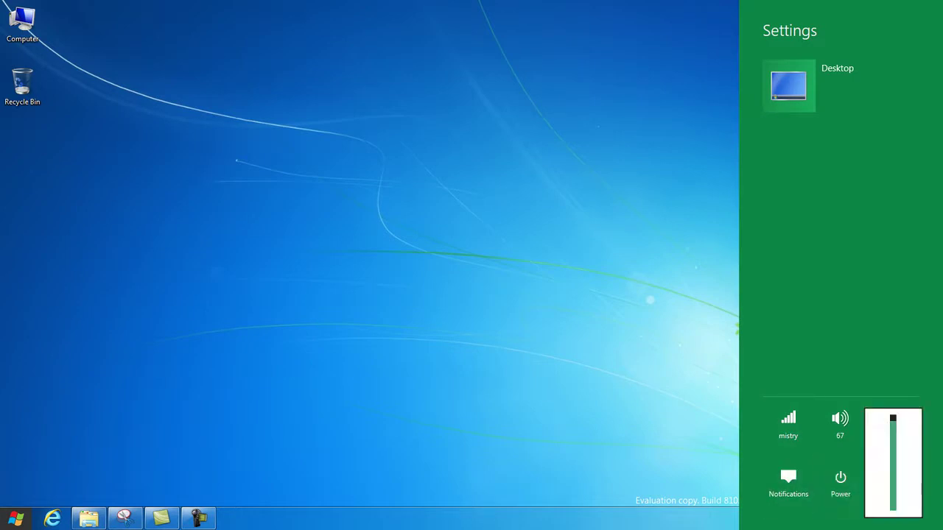
key(Down)
key(Down)
key(Down)
key(Down)
key(Down)
key(Down)
key(Down)
key(Down)
key(Down)
key(Down)
drag(893, 505, 840, 407)
- Try the volume control in the Settings pane, and return to the Start screen
click(840, 424)
key(Down)
key(Down)
key(Down)
key(Down)
key(Down)
key(Down)
key(Down)
key(Down)
key(Down)
key(Down)
key(super)
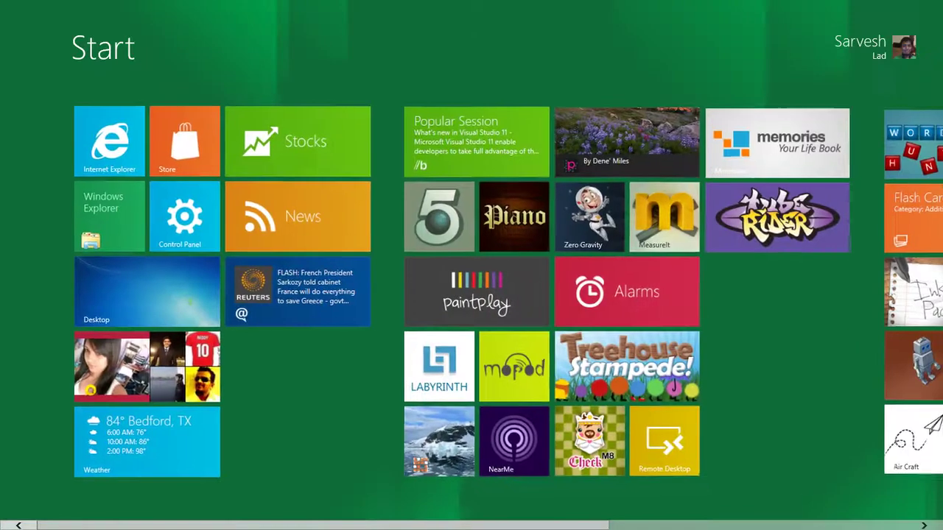
- Go back to the desktop, open the Devices pane, highlight the Project option, and dismiss the pane
key(super)
key(super+c)
key(Up)
key(Up)
key(Up)
key(Return)
key(Down)
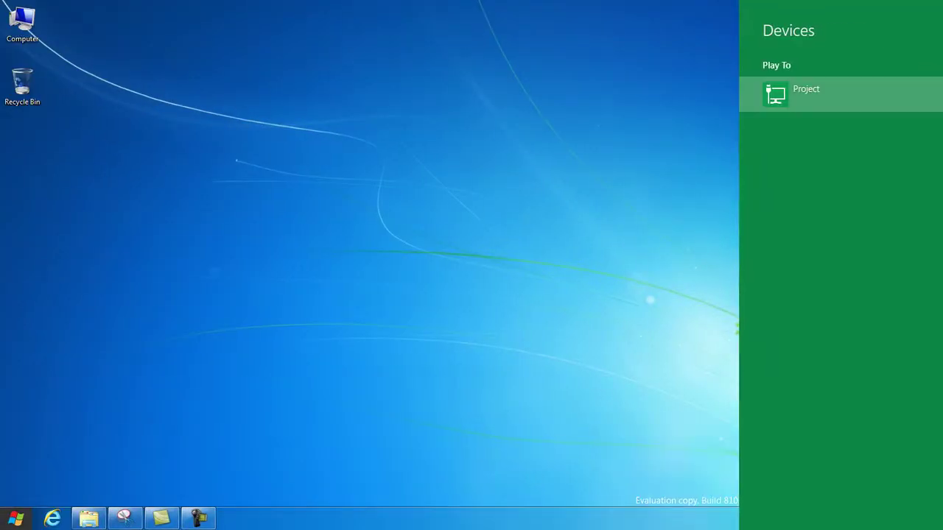
key(Escape)
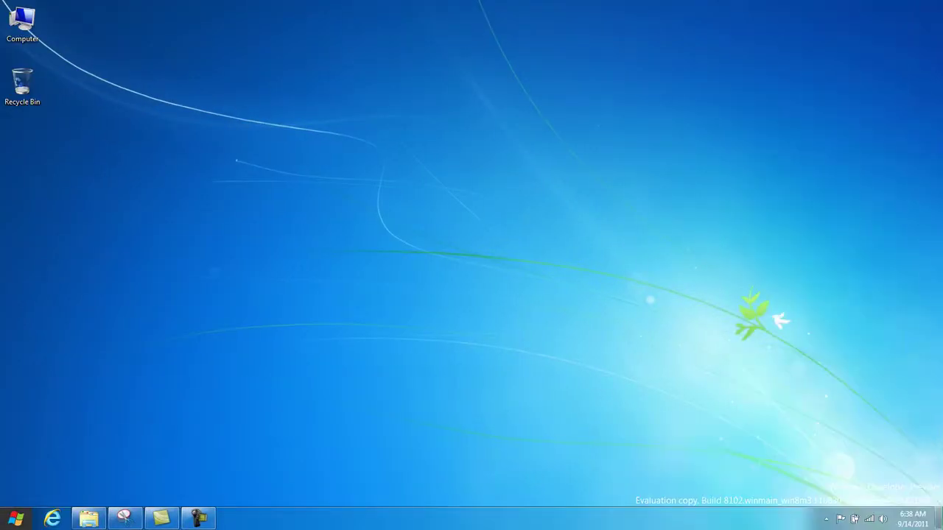
- Toggle between the desktop and the Start screen, and open the Share pane for the desktop
key(super)
key(super)
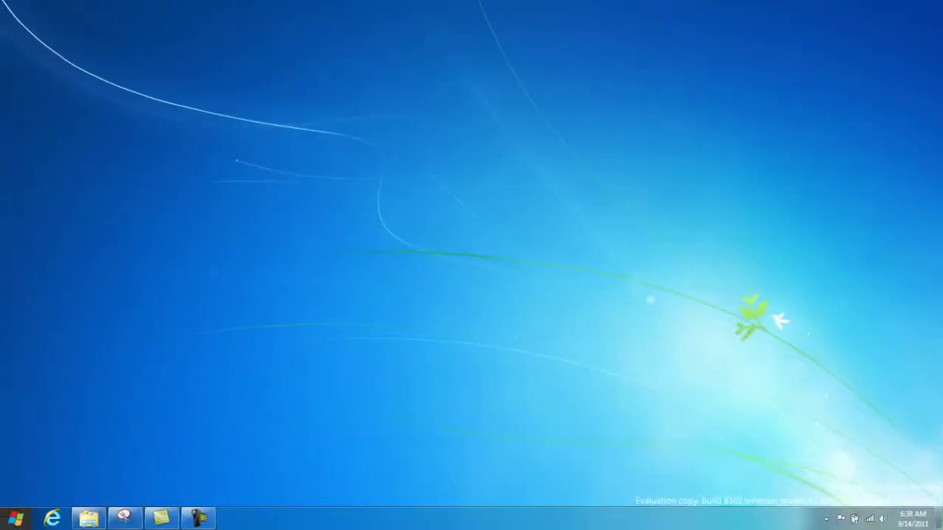
key(super)
key(super)
key(super+c)
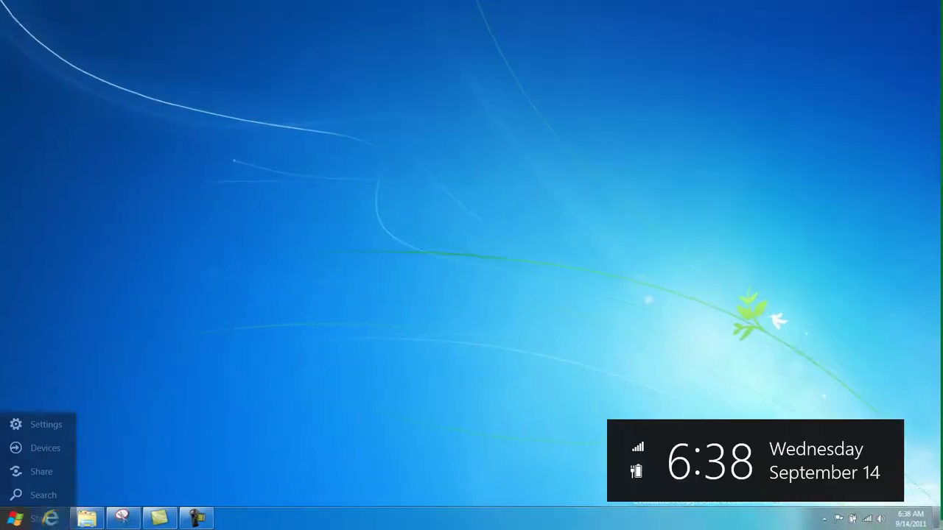
key(Up)
key(Up)
key(Return)
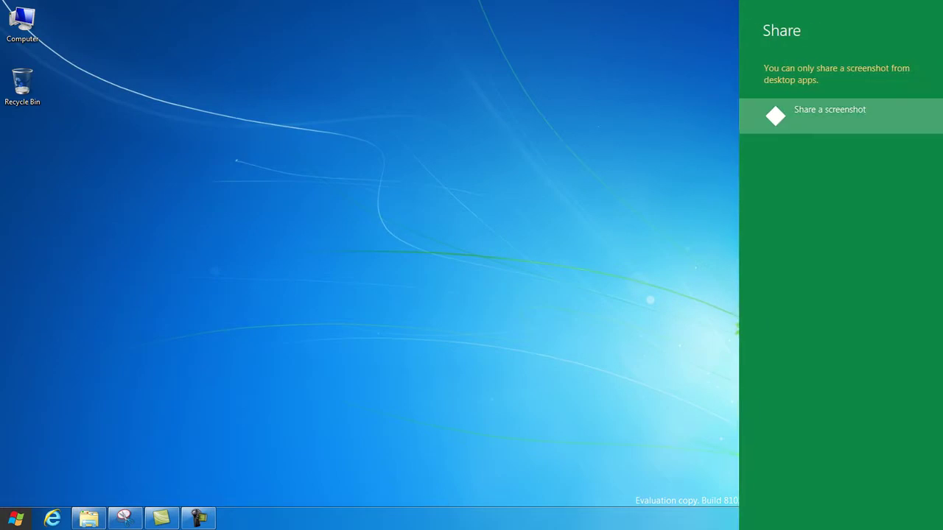
- Choose to share a screenshot of the desktop through Socialite, and back out of the sharing form without posting
key(Return)
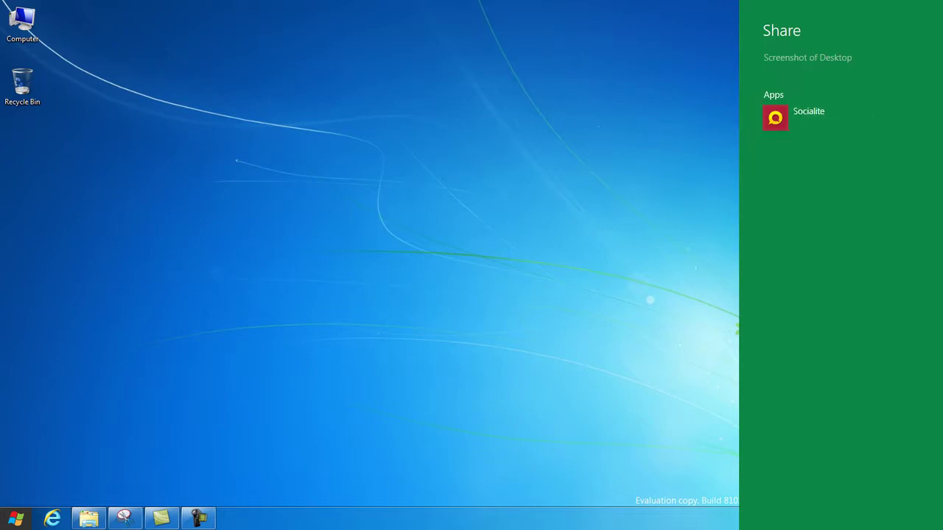
key(Return)
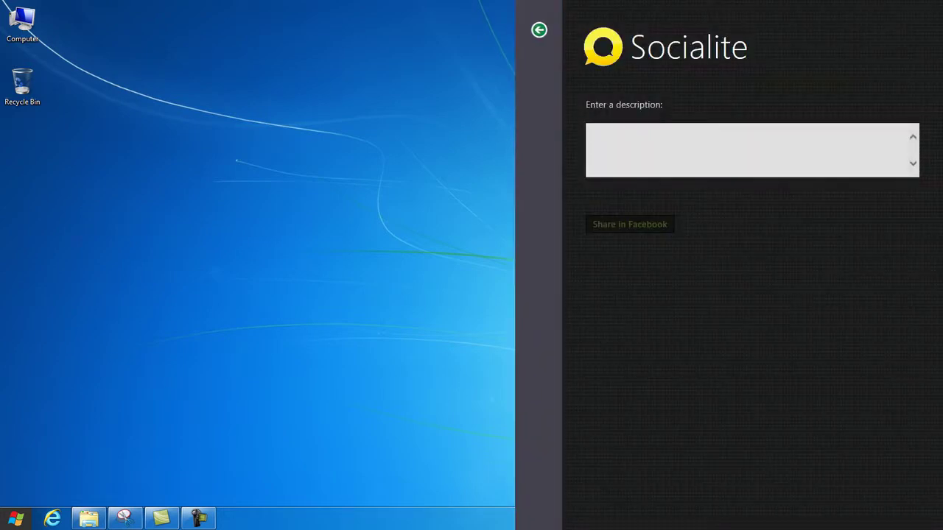
click(539, 30)
mouse_move(15, 520)
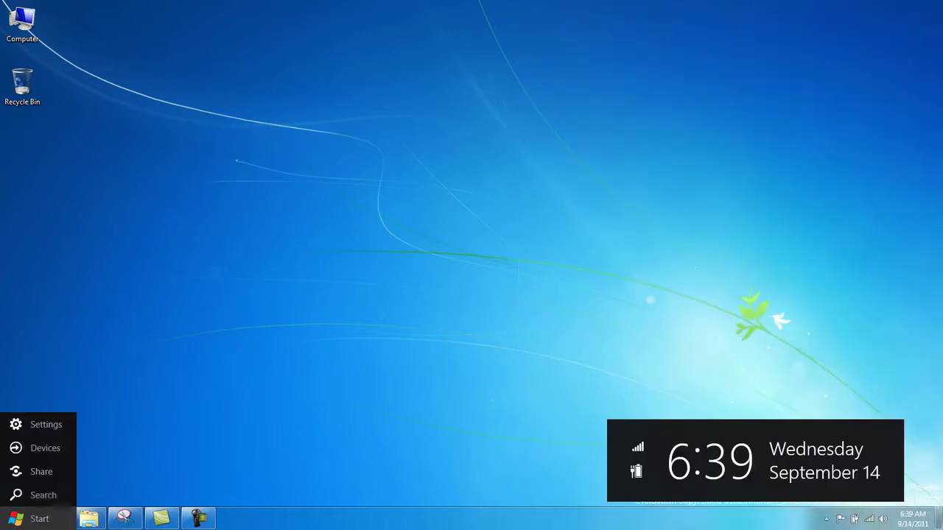
key(Up)
key(Up)
key(Escape)
key(super+c)
key(Up)
key(Up)
key(Return)
key(Escape)
key(super+c)
key(Return)
key(super)
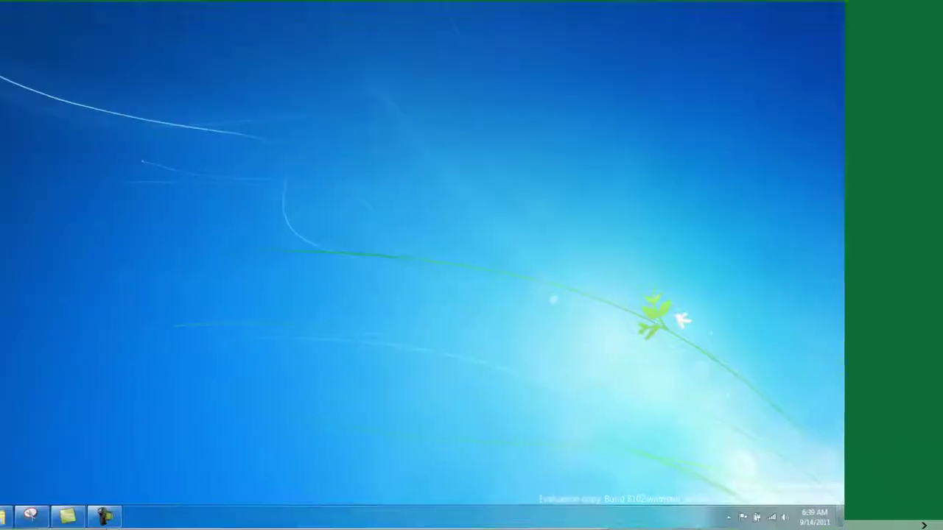
key(super)
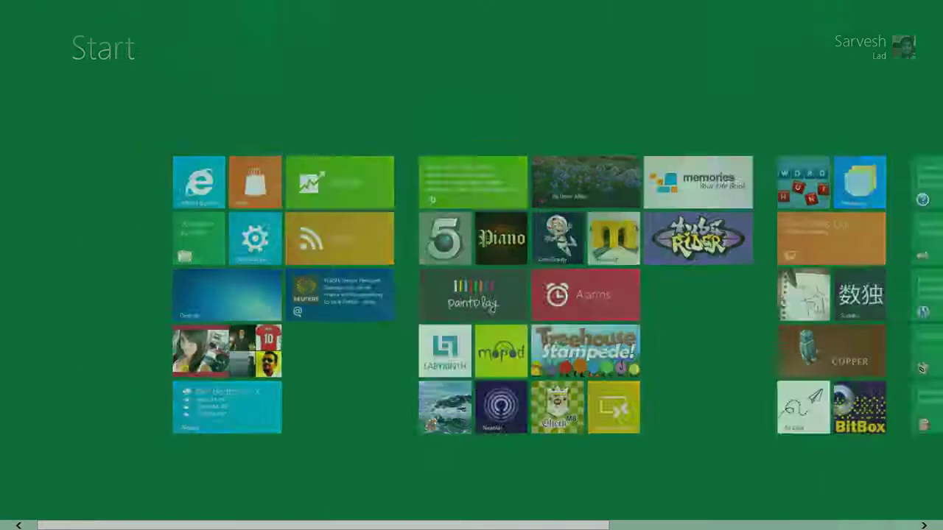
- Return to the desktop and open the Search pane
key(super)
key(super+c)
key(Escape)
key(super+c)
click(43, 495)
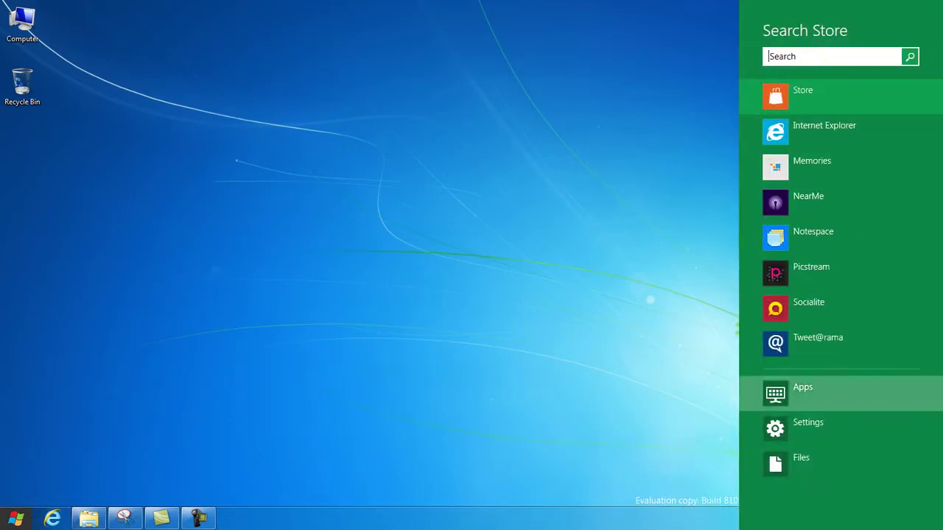
- Switch the search scope to Settings and back to Apps to list all installed apps
click(808, 428)
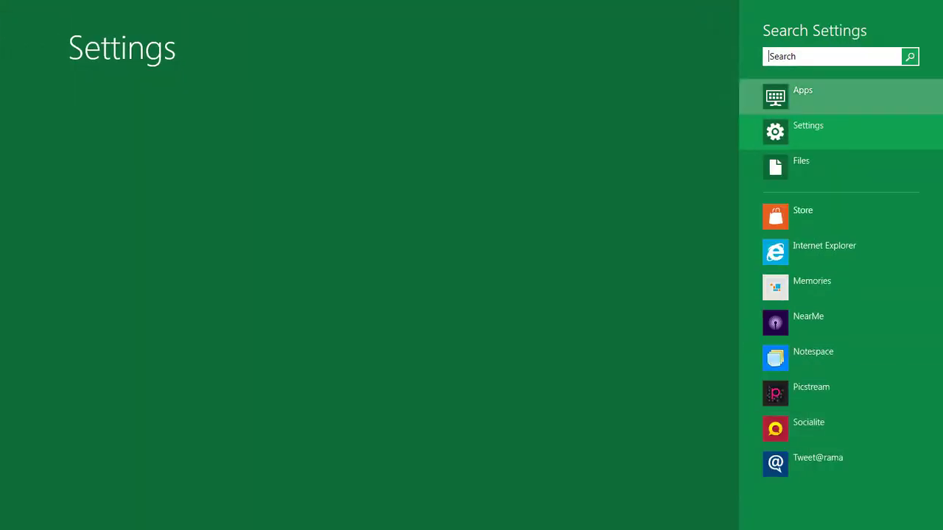
click(805, 96)
click(809, 132)
click(804, 97)
click(803, 95)
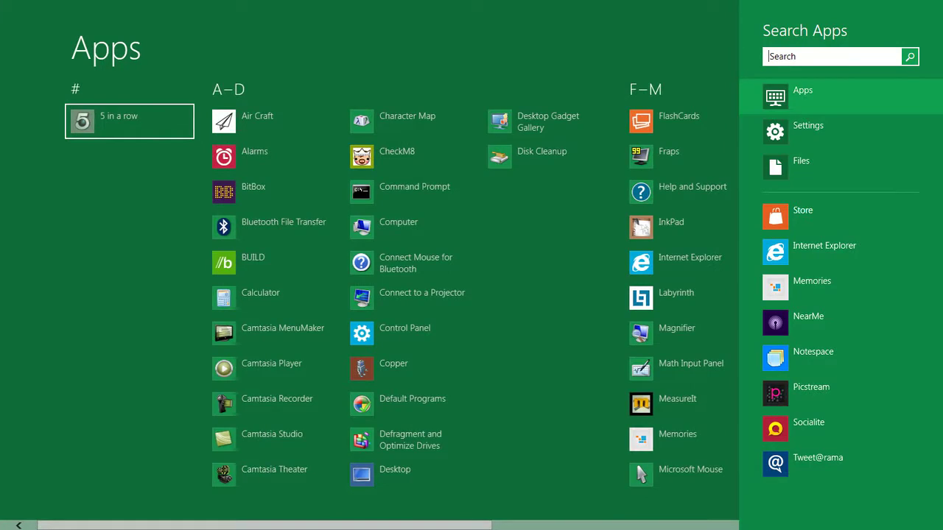
- Browse the installed apps through the U–Z group, and return to the Start screen
drag(295, 526, 409, 525)
scroll(472, 294, down, 5)
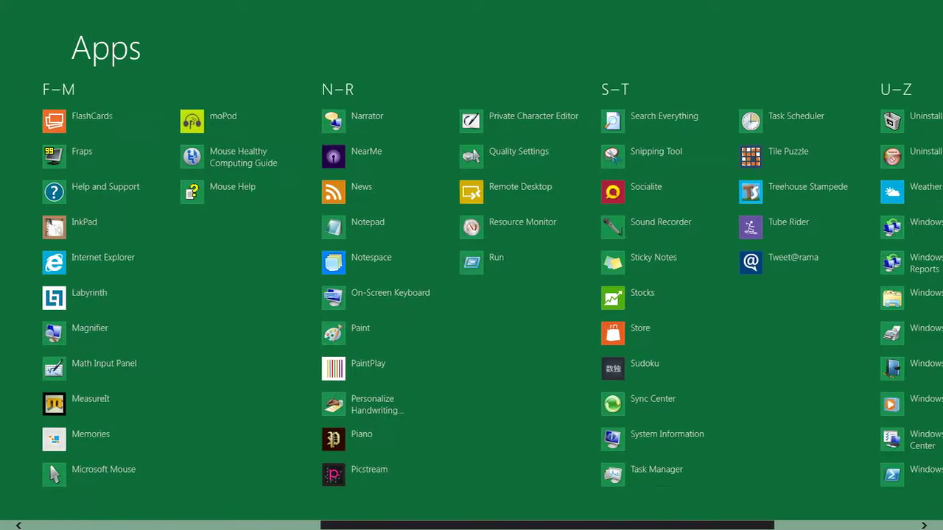
scroll(472, 294, down, 3)
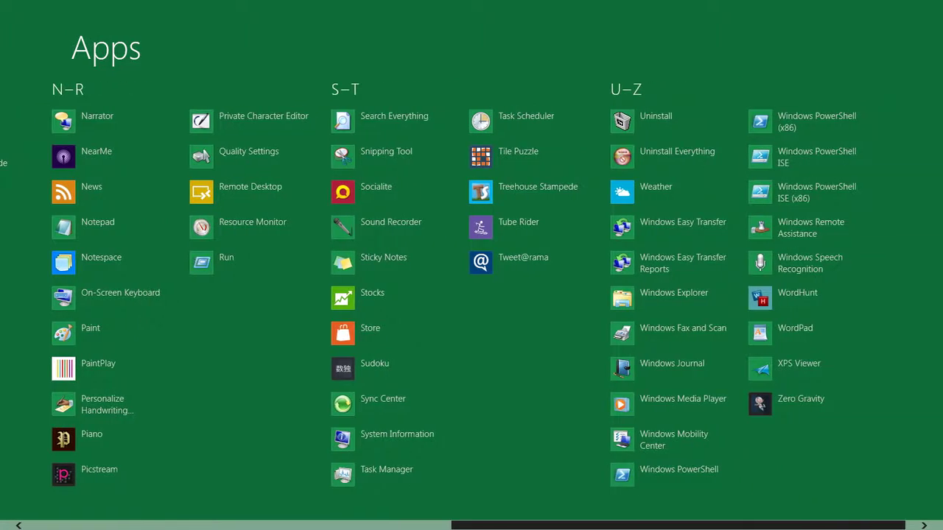
key(super)
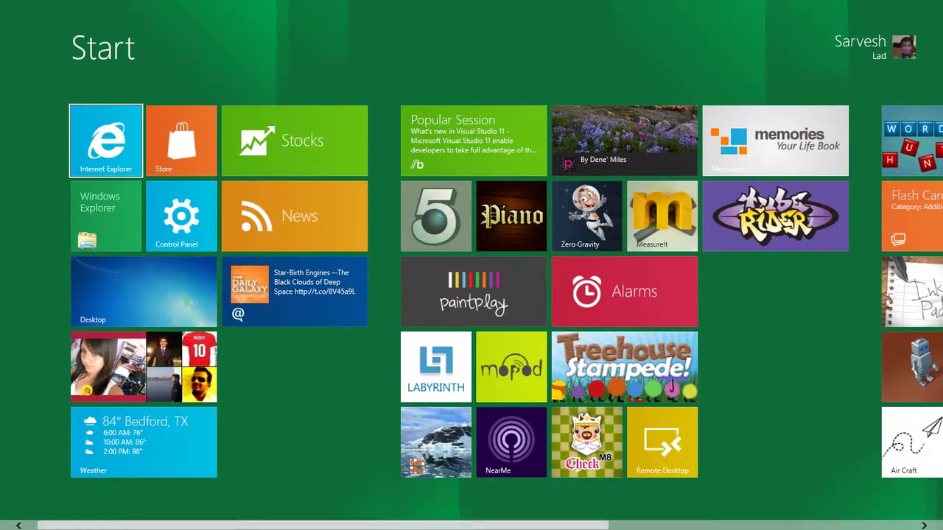
- Switch to the Windows Explorer window on the desktop and view the drives under Computer, briefly selecting New Volume (E:)
key(super+w)
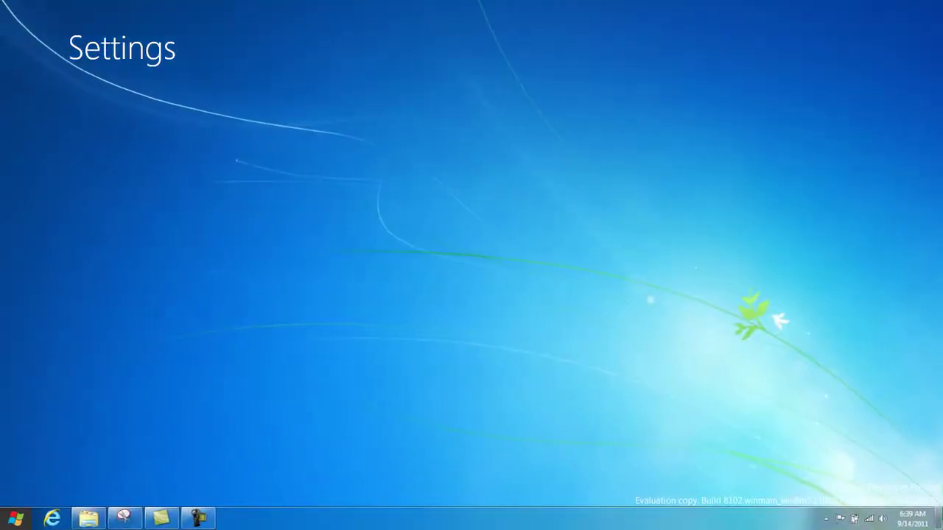
click(89, 519)
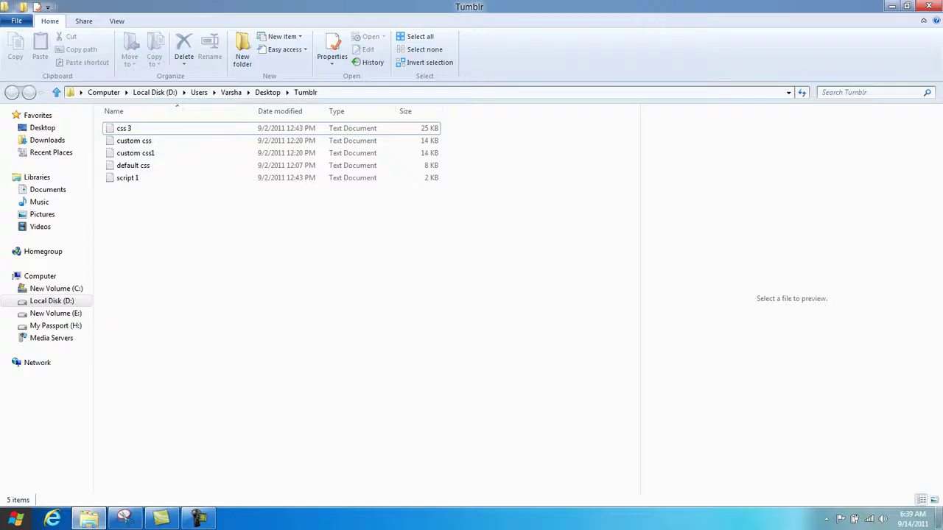
click(39, 276)
click(266, 162)
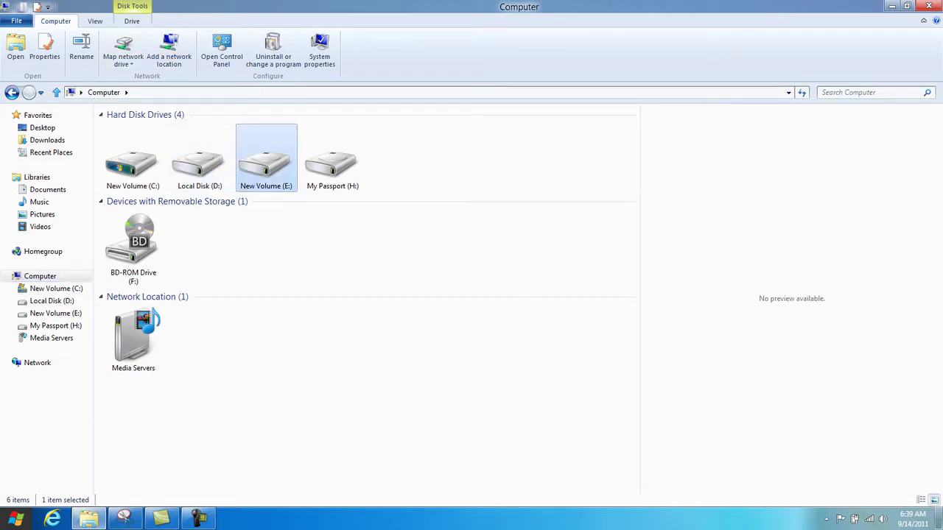
click(383, 247)
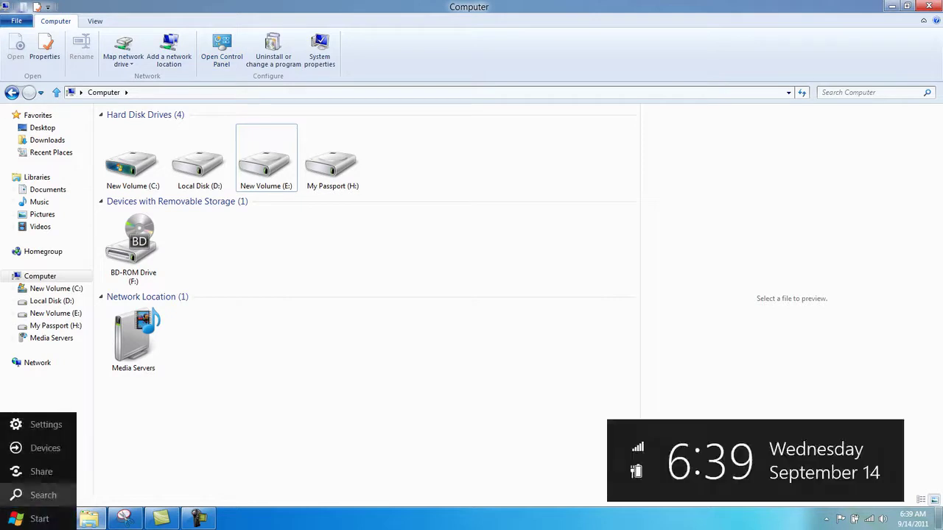
- Examine the Drive tools and the context options for New Volume (E:), and deselect the drive
click(266, 164)
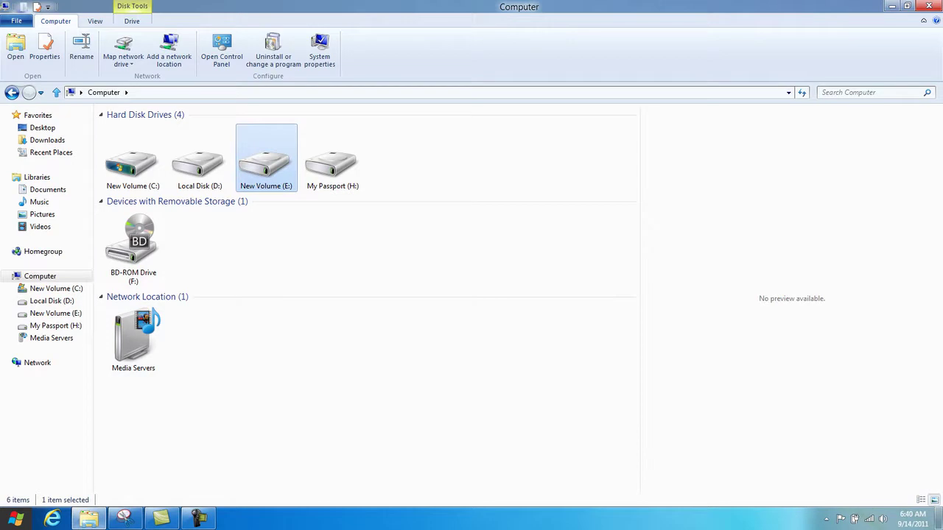
click(132, 21)
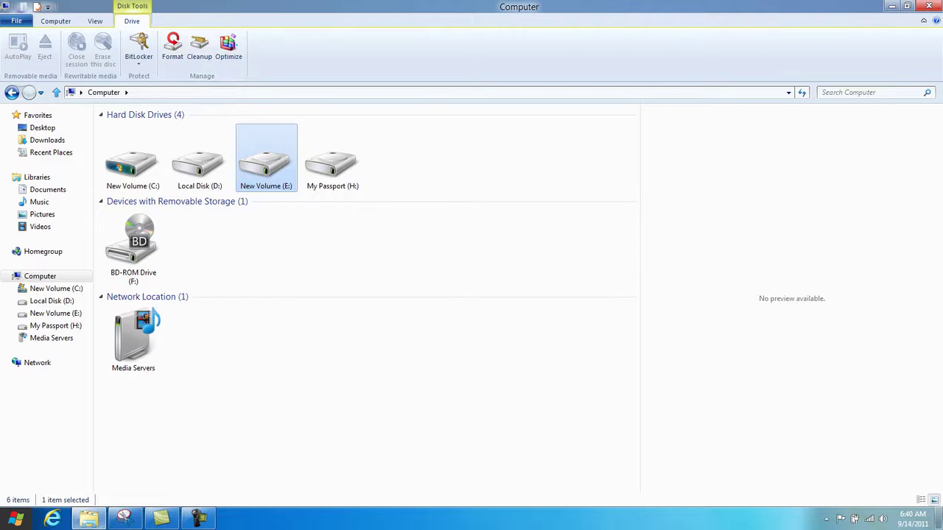
right_click(269, 172)
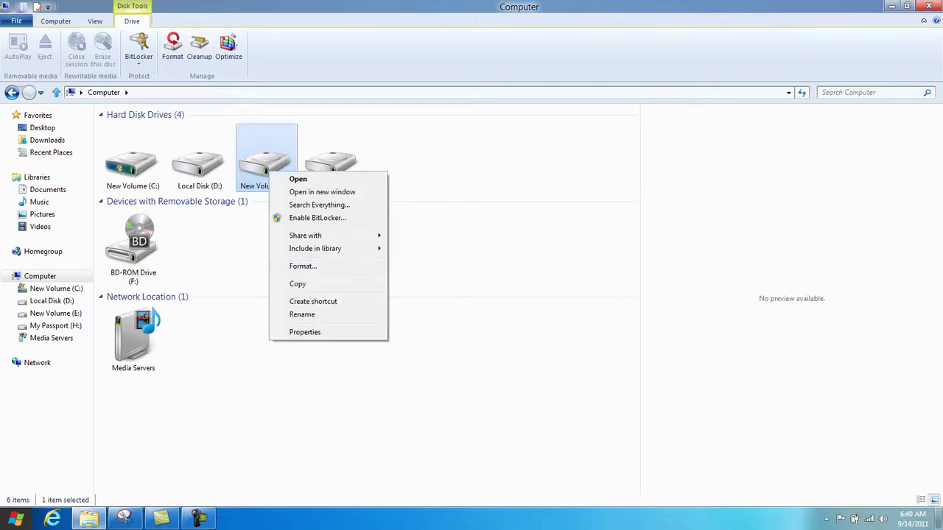
click(442, 259)
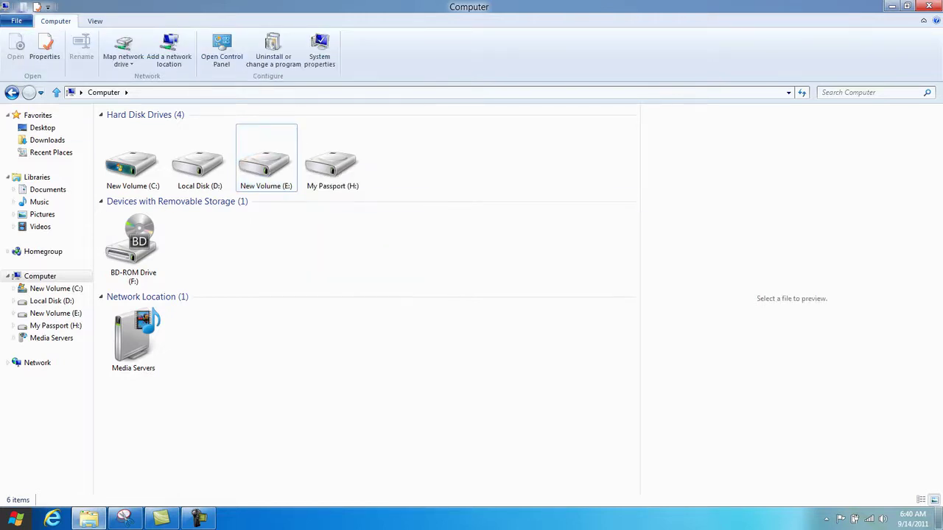
- Go back to the Tumblr folder, preview the custom css1 file, and select some of the previewed text before deselecting the file
key(alt+Left)
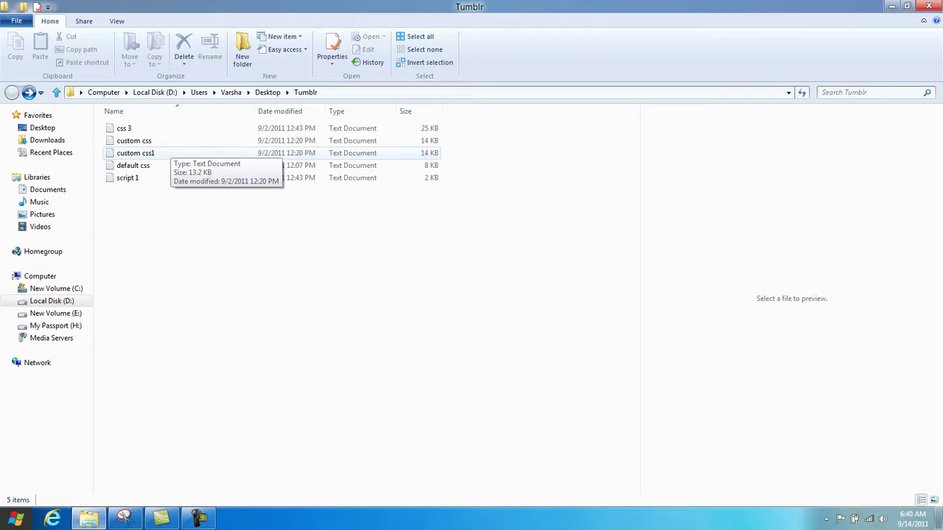
click(170, 152)
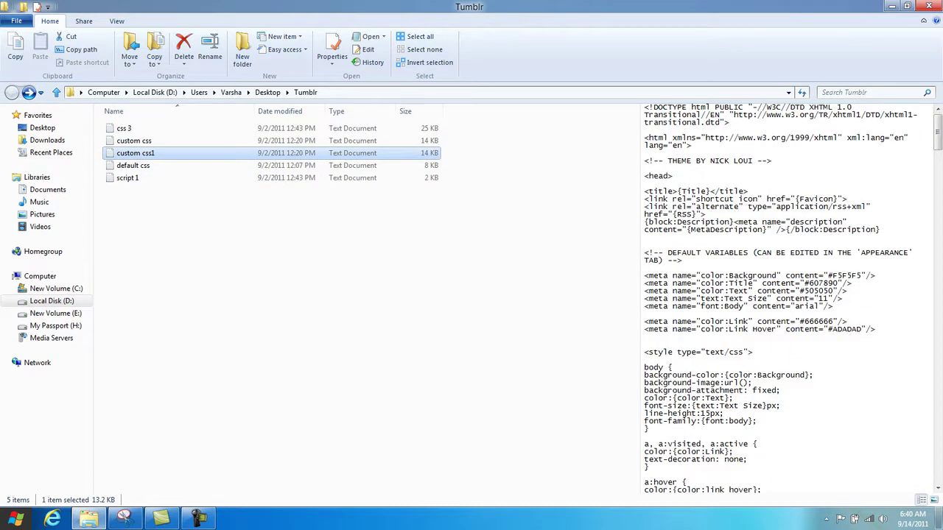
click(646, 153)
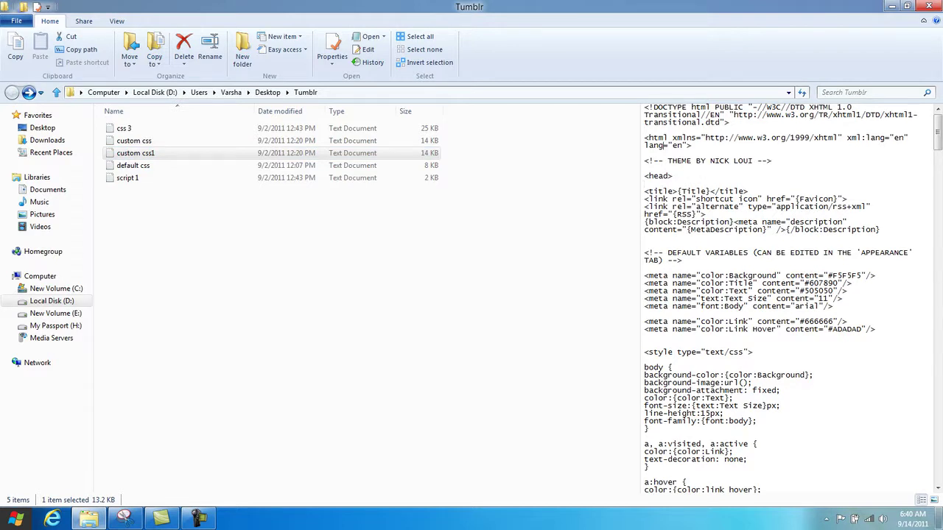
drag(668, 145, 706, 161)
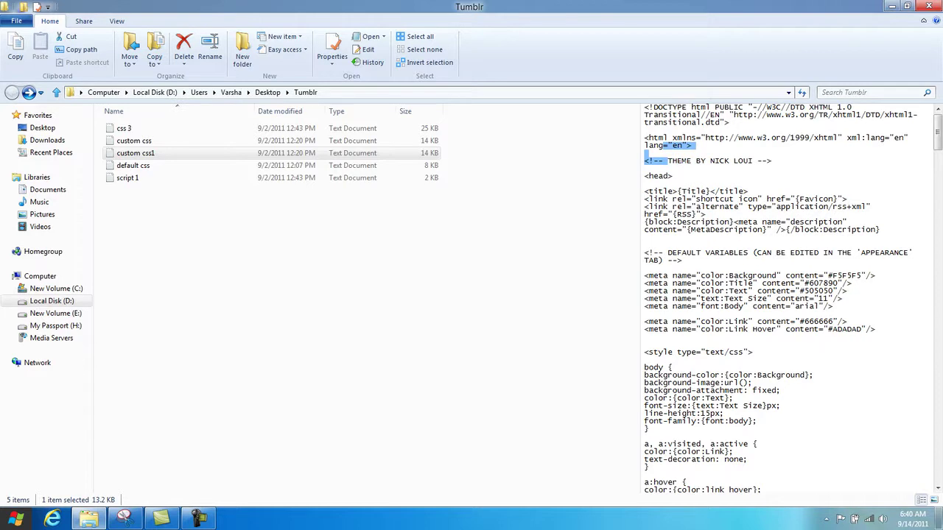
click(354, 280)
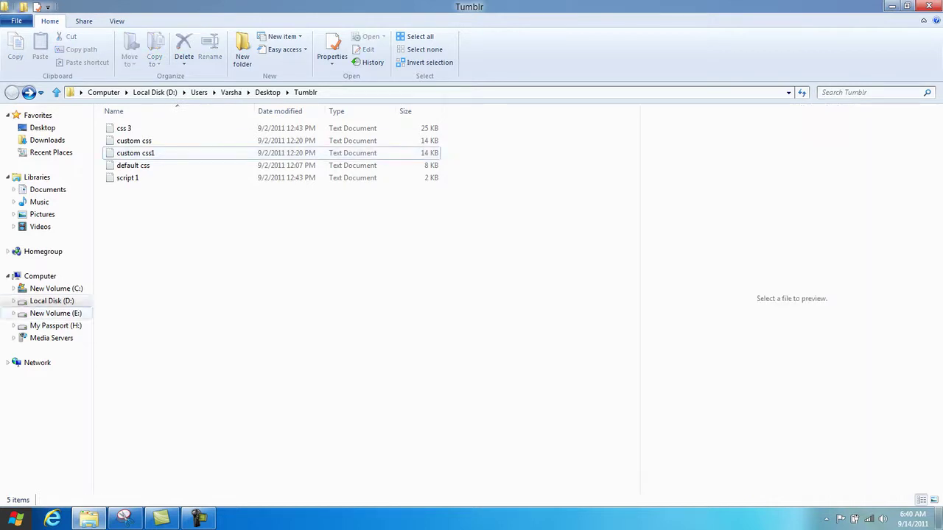
- Open the Moviez 3 folder on Local Disk (D:)
click(53, 301)
double_click(140, 252)
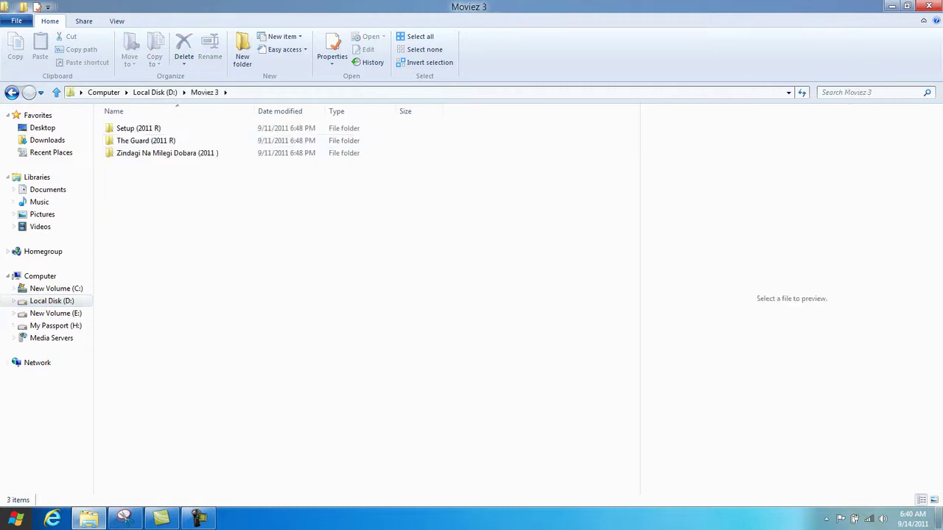
- Look through the movie folders in Moviez 3, and return to Local Disk (D:) with the Moviez 3 folder selected
click(147, 141)
click(147, 129)
click(236, 154)
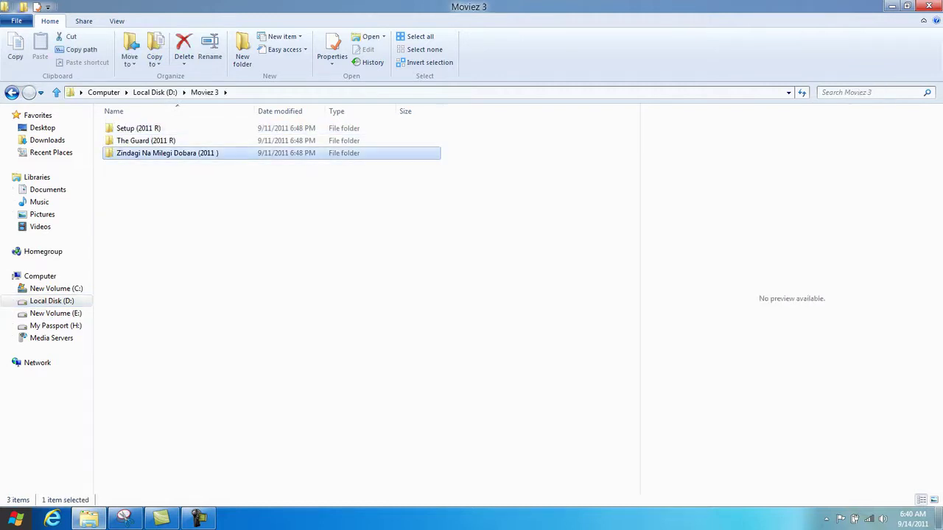
click(236, 153)
double_click(236, 153)
click(199, 129)
click(185, 141)
click(52, 301)
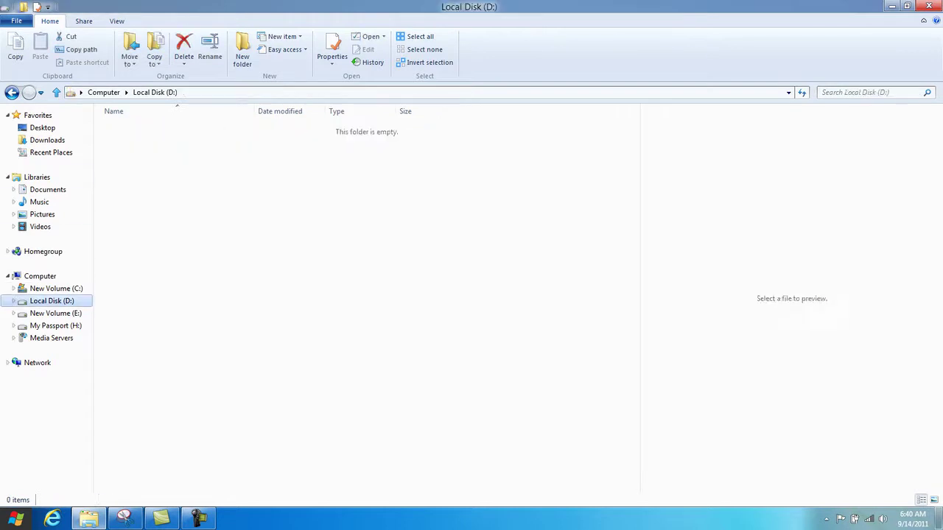
click(131, 252)
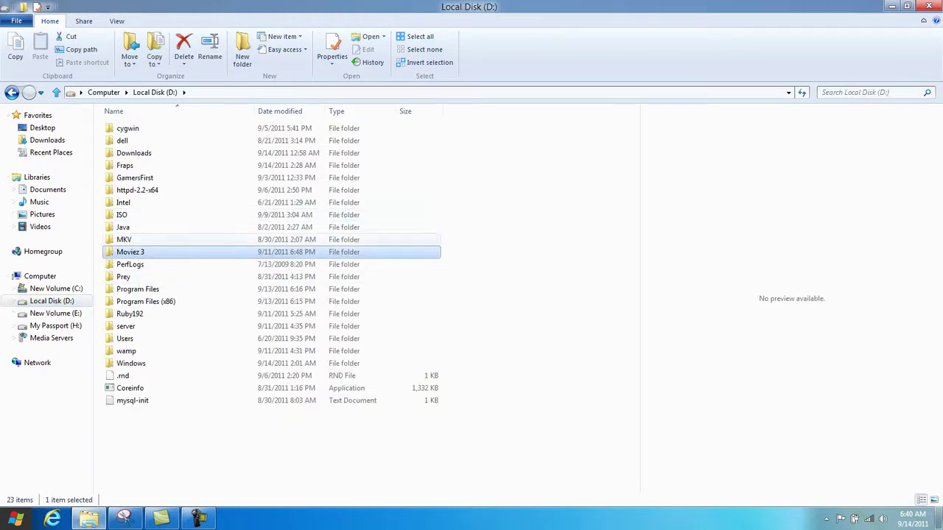
- Show the contents of New Volume (E:) and try to open its Music folder
click(56, 314)
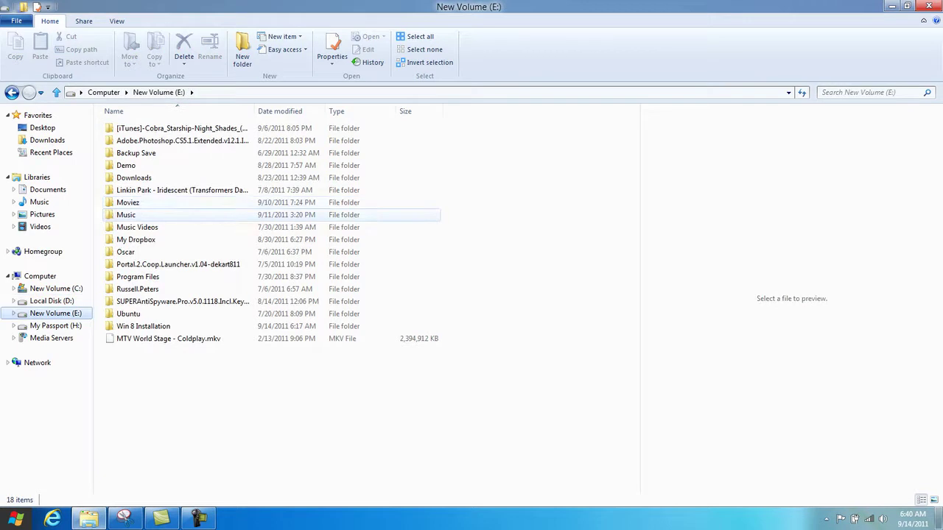
click(127, 215)
double_click(127, 215)
click(489, 275)
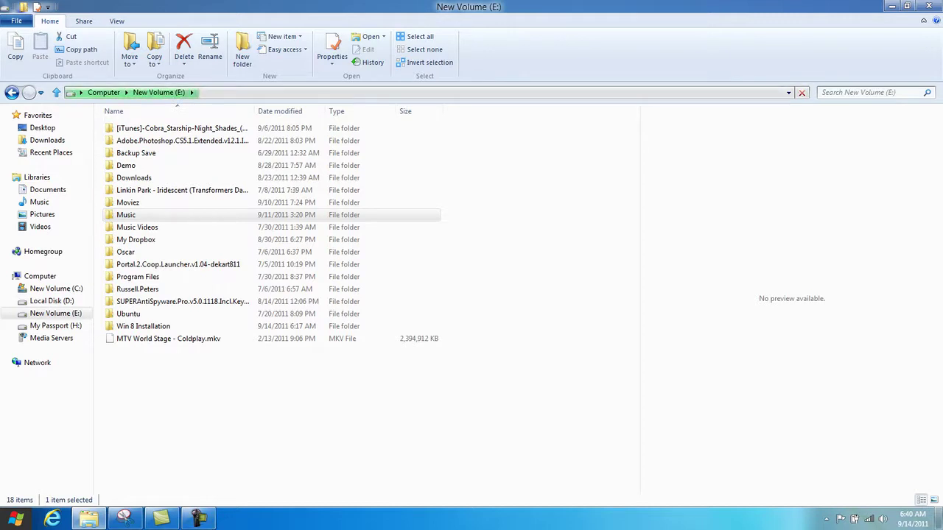
- Open a new Explorer window and navigate to the Grindhouse- Death Proof (2007 R) folder under Moviez 2 on New Volume (C:)
key(super+e)
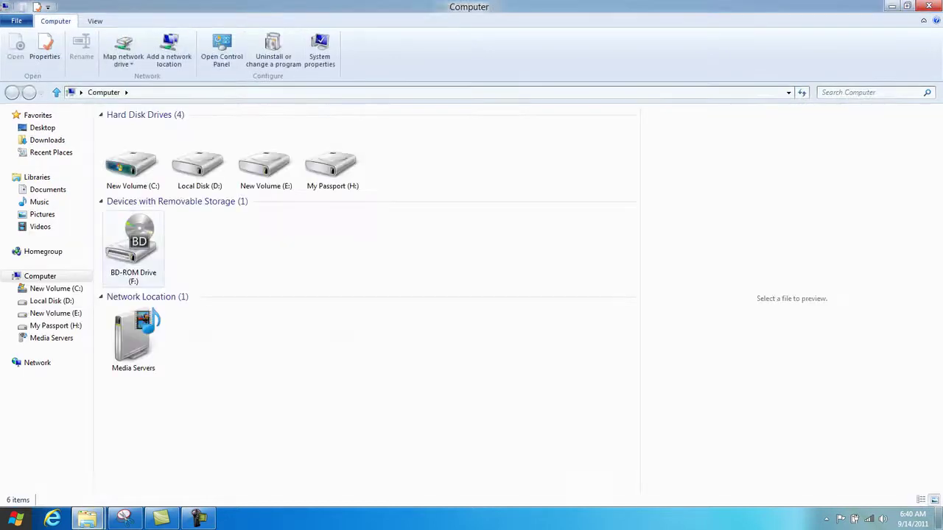
click(56, 288)
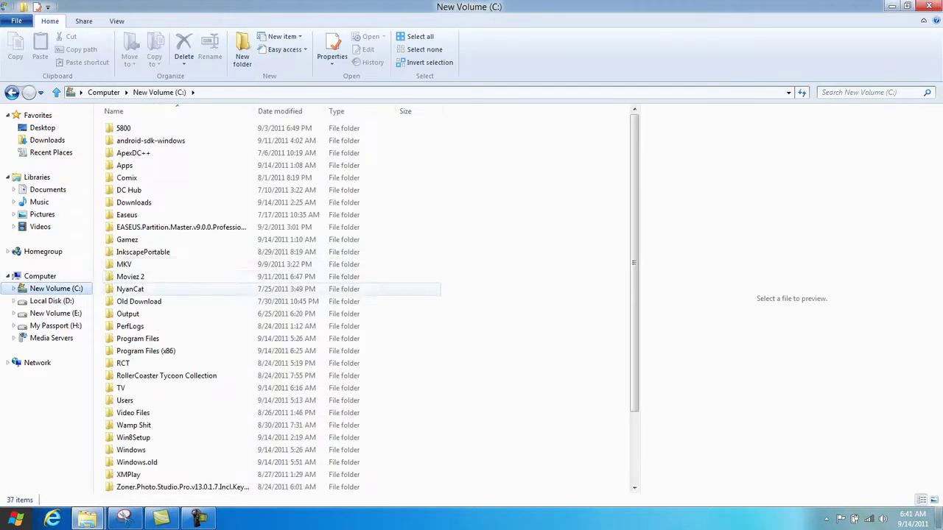
double_click(130, 276)
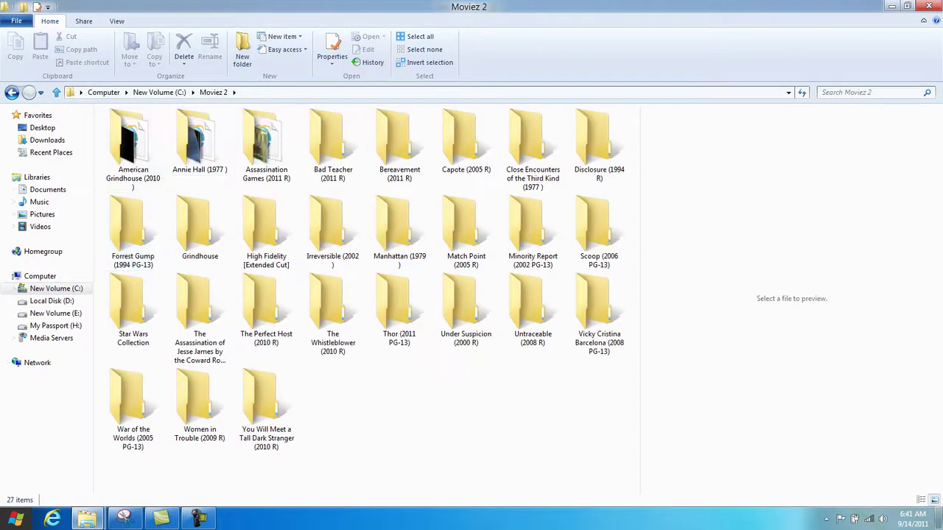
double_click(199, 230)
double_click(168, 128)
- Preview the Death Proof video clip in the preview pane, pause its playback, and deselect the file
click(154, 141)
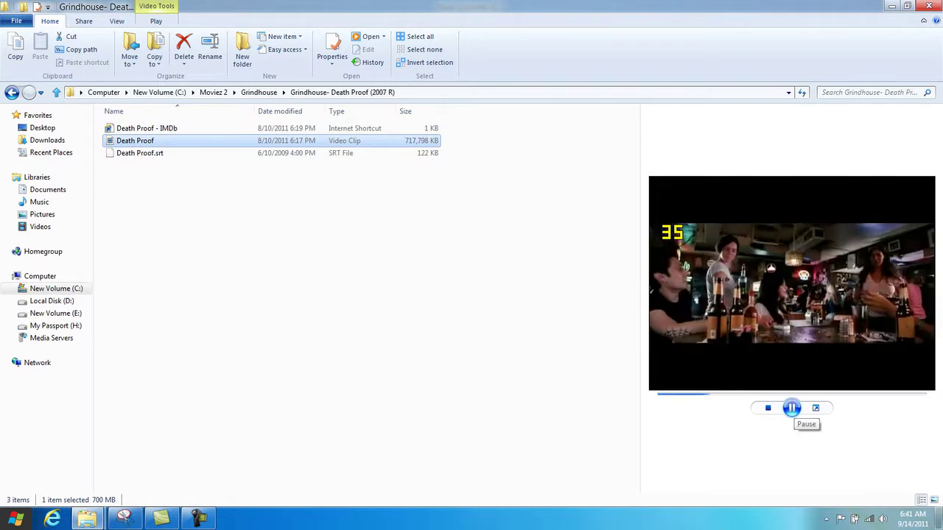
click(792, 408)
click(472, 339)
- Open Local Disk (D:) from Computer and examine the Intel folder's context options, including Include in library and Send to
click(40, 277)
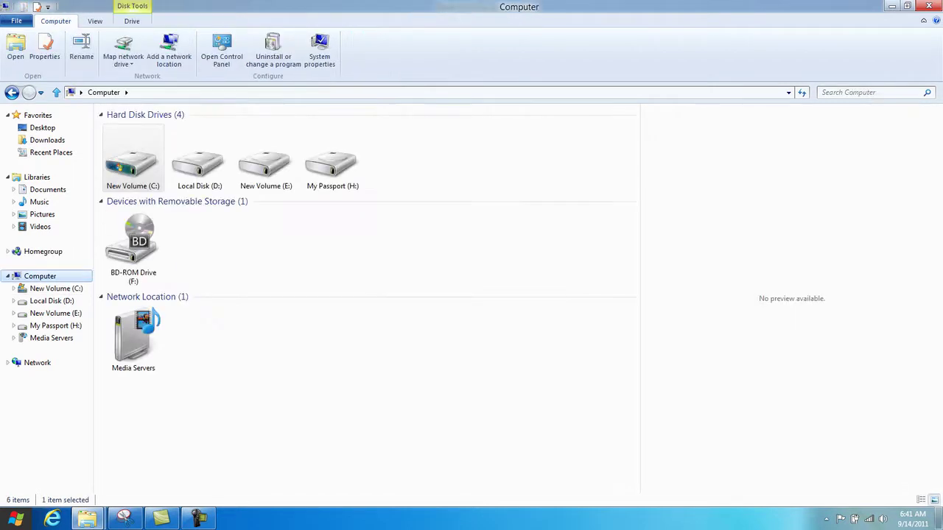
click(199, 163)
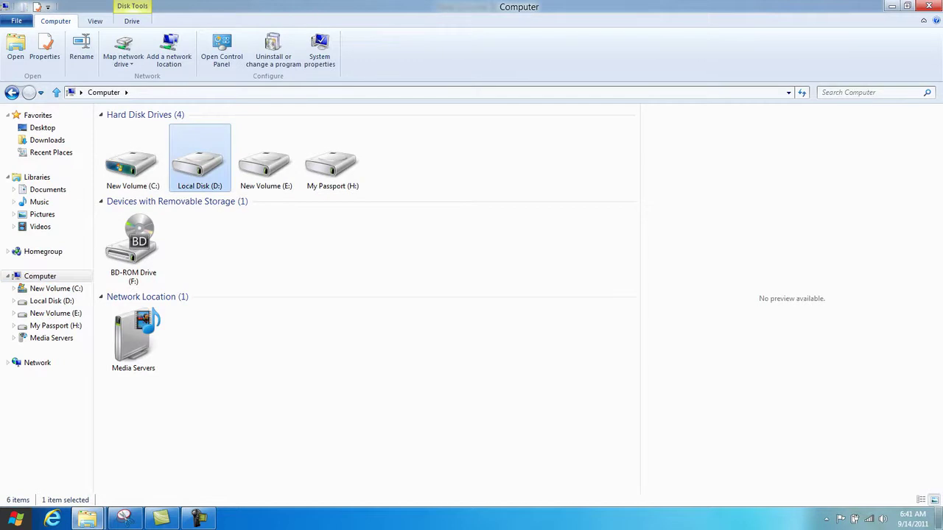
double_click(199, 162)
right_click(126, 204)
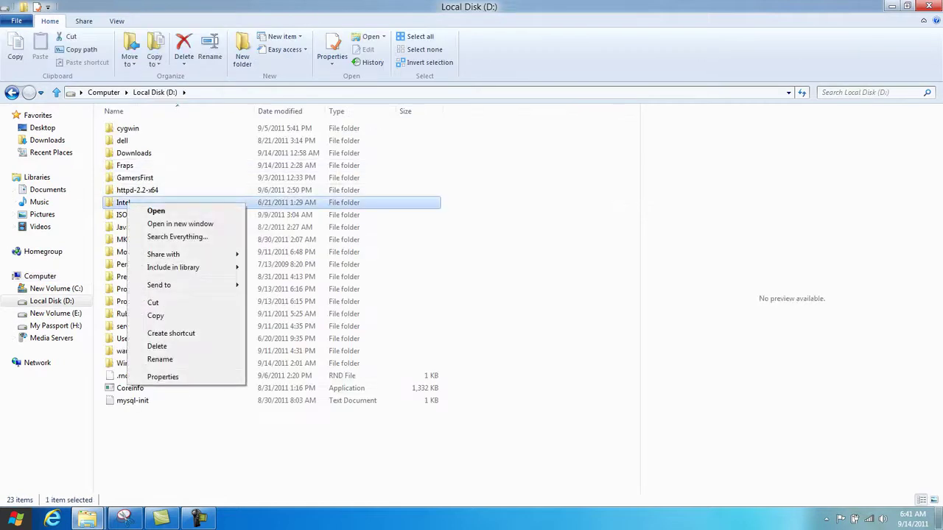
mouse_move(163, 255)
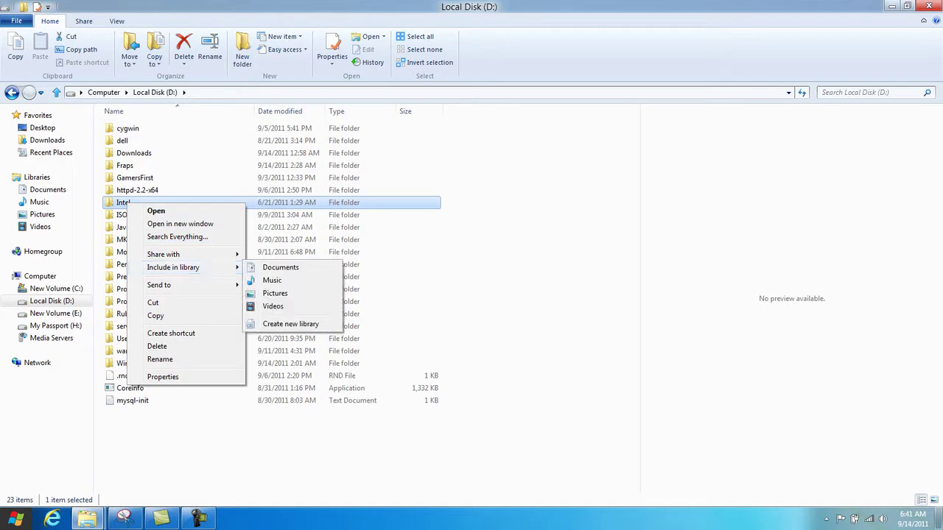
mouse_move(177, 285)
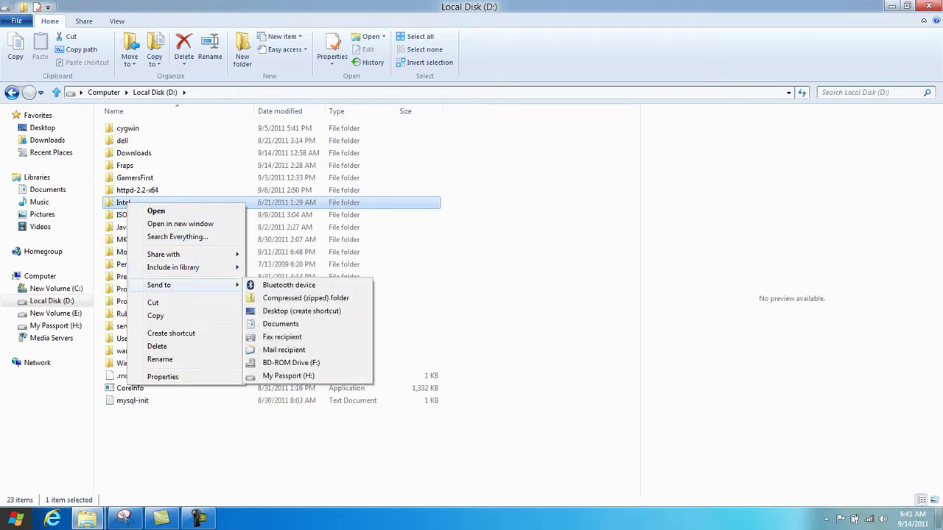
- Examine the extended context options for the Intel folder, and dismiss them without choosing any
click(157, 203)
shift+right_click(157, 203)
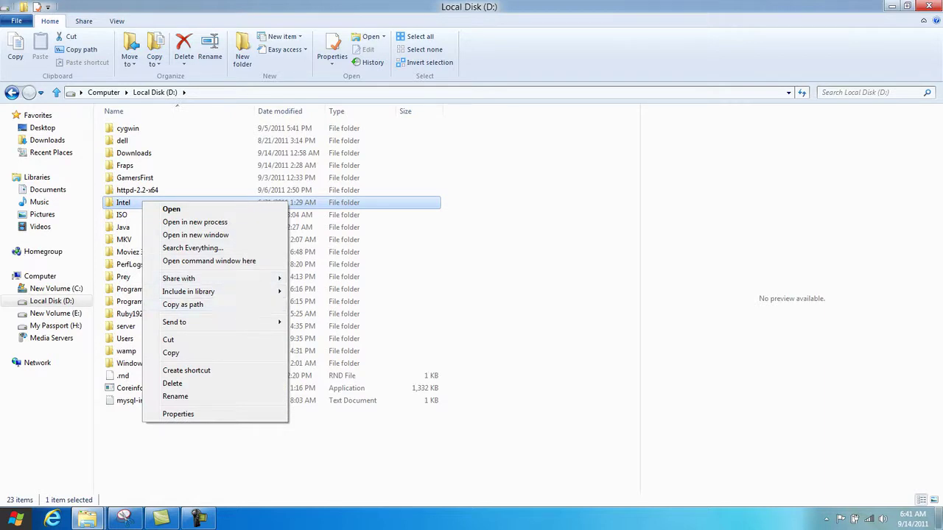
click(495, 254)
click(271, 239)
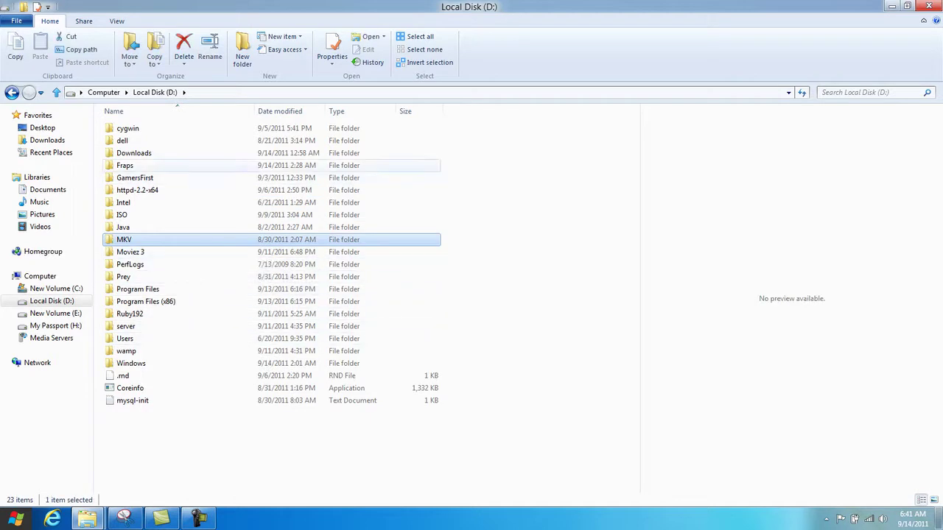
- Open the Software folder inside Downloads on Local Disk (D:) and copy all of its files
double_click(133, 152)
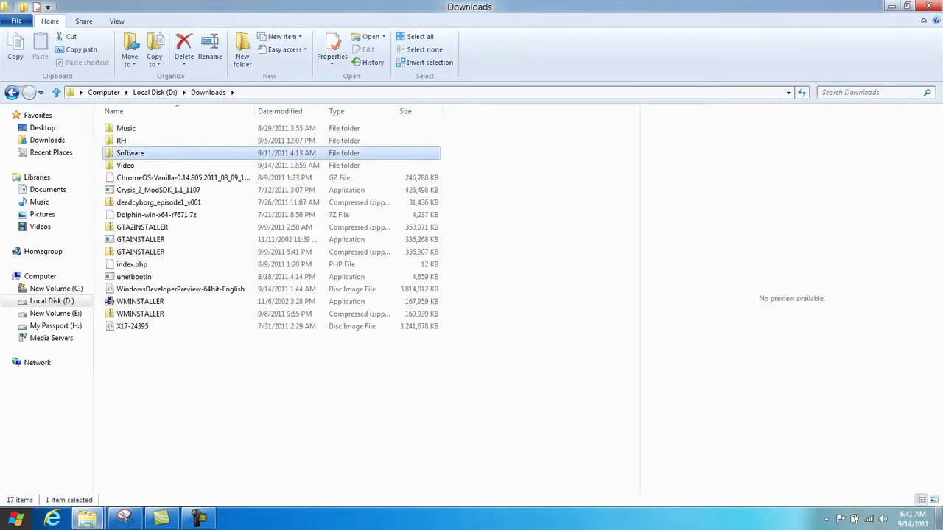
key(Return)
key(ctrl+a)
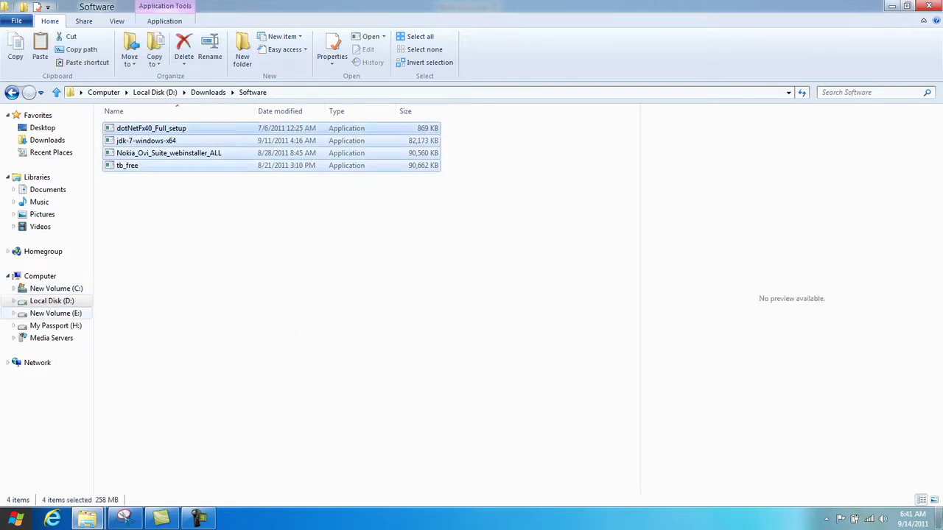
- Create a new folder with the default name on New Volume (E:) and paste the copied Software files into it
click(55, 313)
key(ctrl+shift+n)
key(Return)
key(Return)
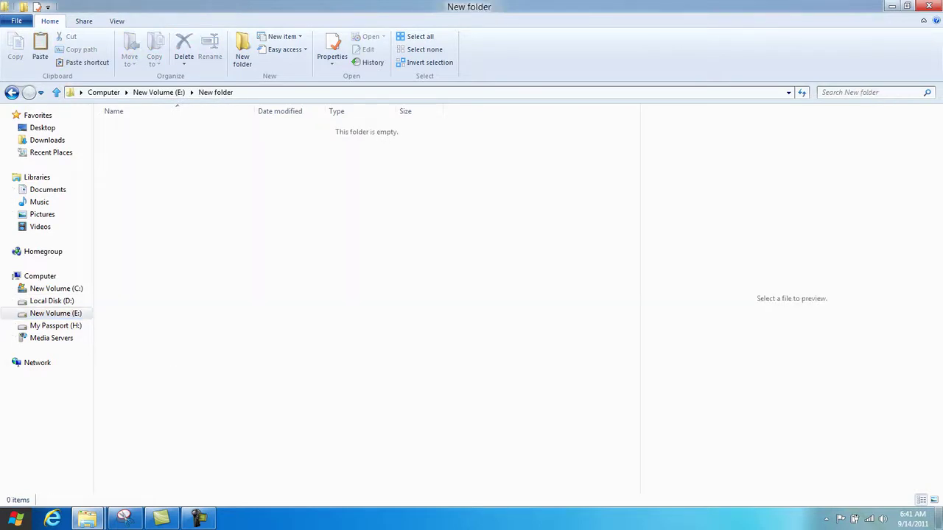
key(ctrl+v)
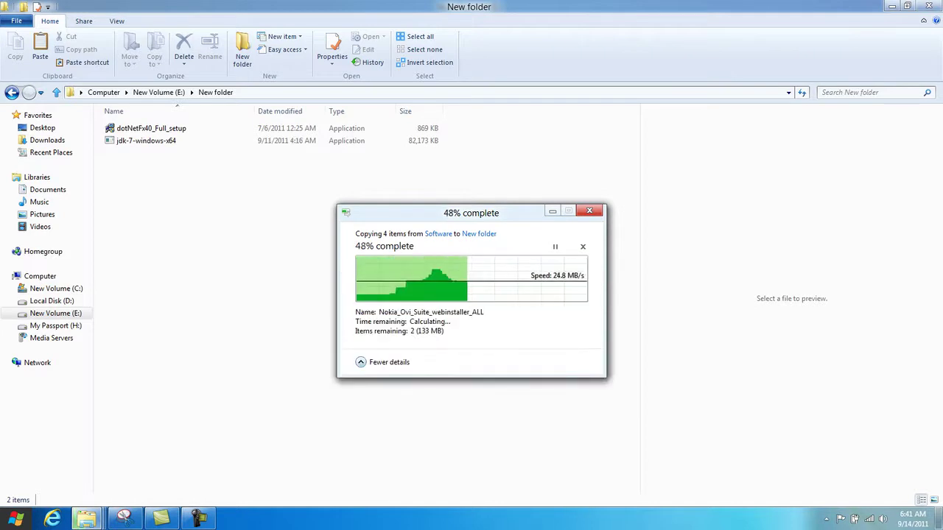
- Pause and resume the running file copy, and collapse the details in its progress dialog
click(555, 247)
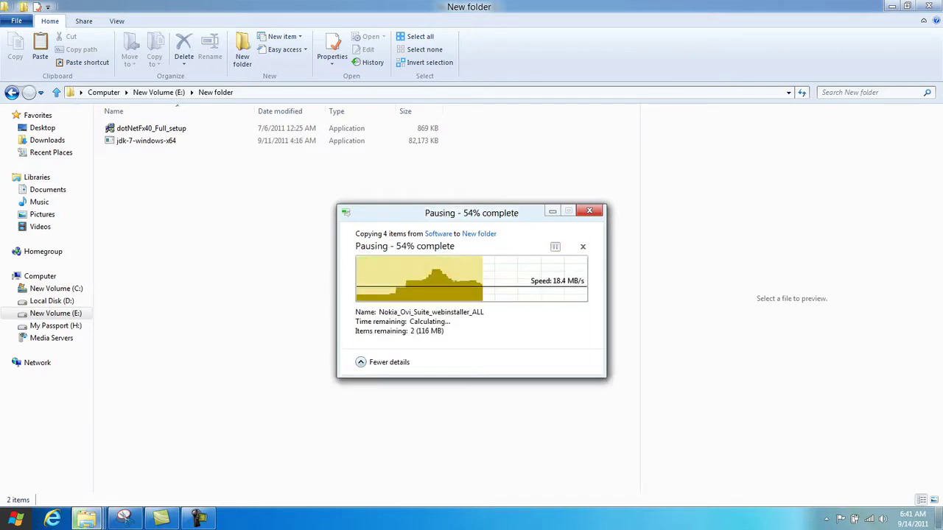
click(555, 247)
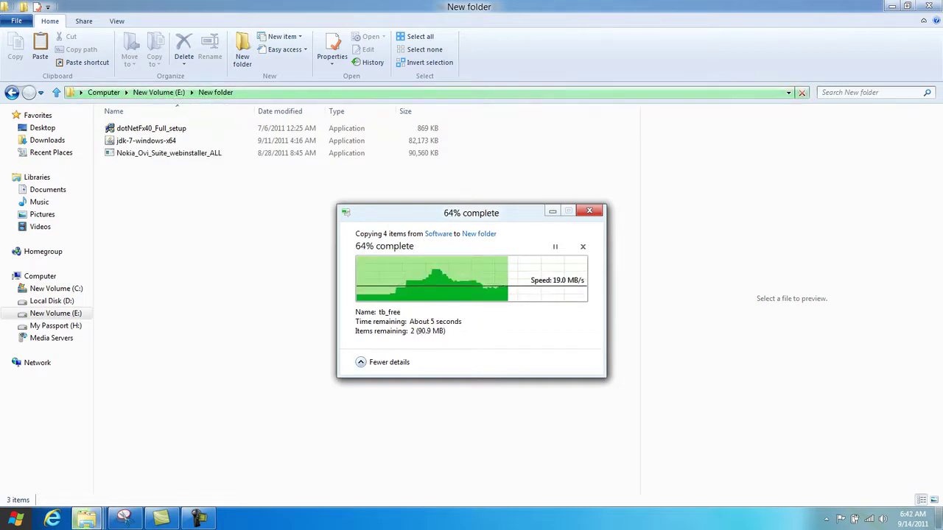
click(381, 362)
- Switch between the open windows, bring the copy progress dialog back to the front, and expand its details
key(alt+Tab)
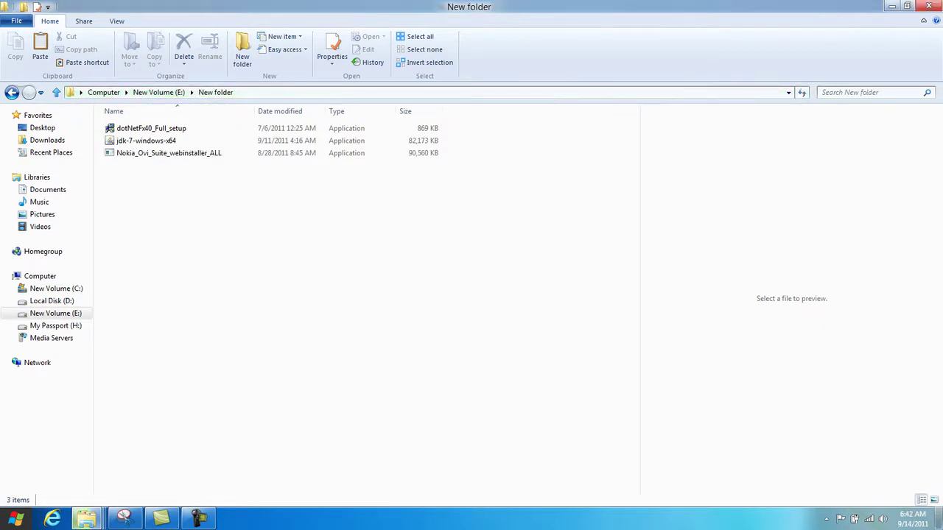
key(alt+Tab)
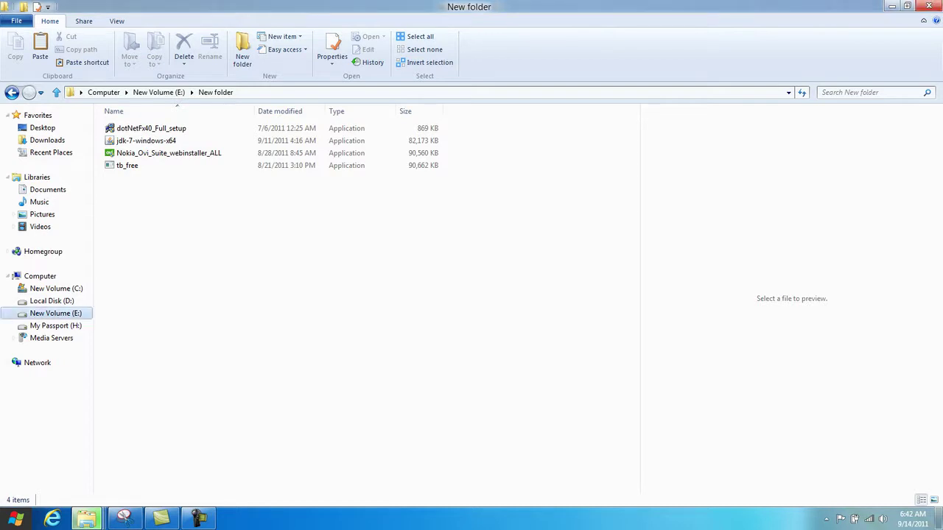
mouse_move(87, 519)
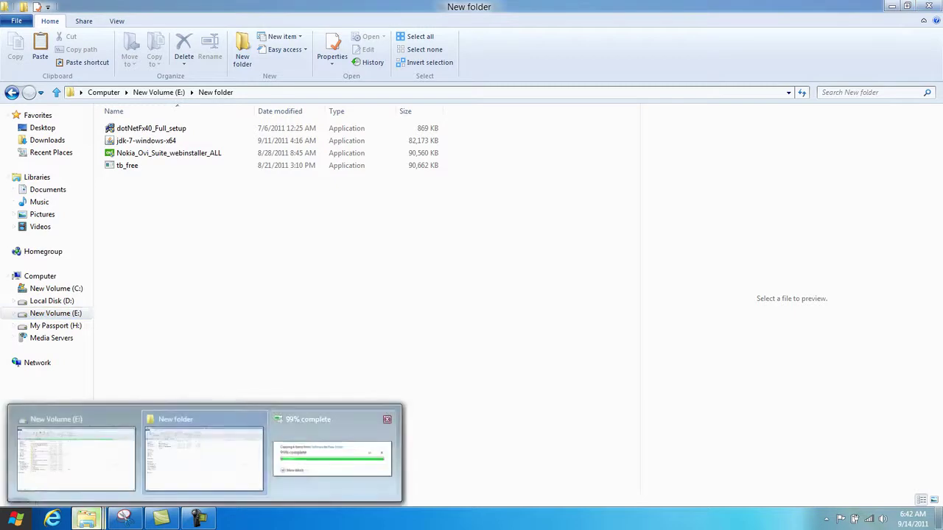
click(335, 376)
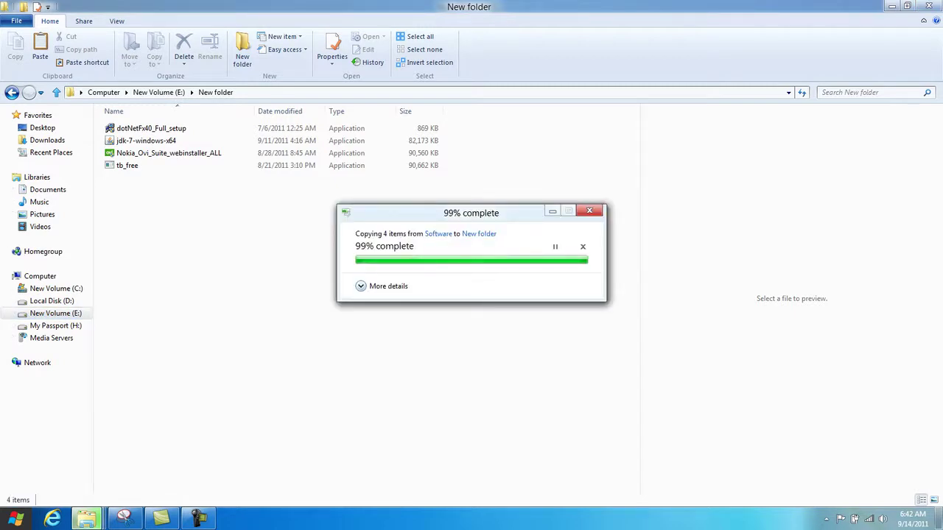
click(361, 286)
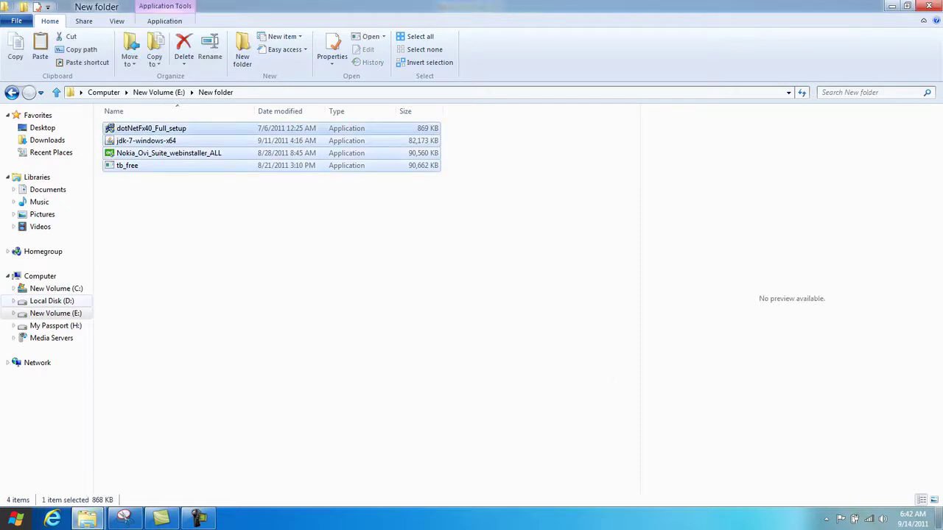
- Open the Comix folder on New Volume (C:) and copy the Marvel folder
click(56, 289)
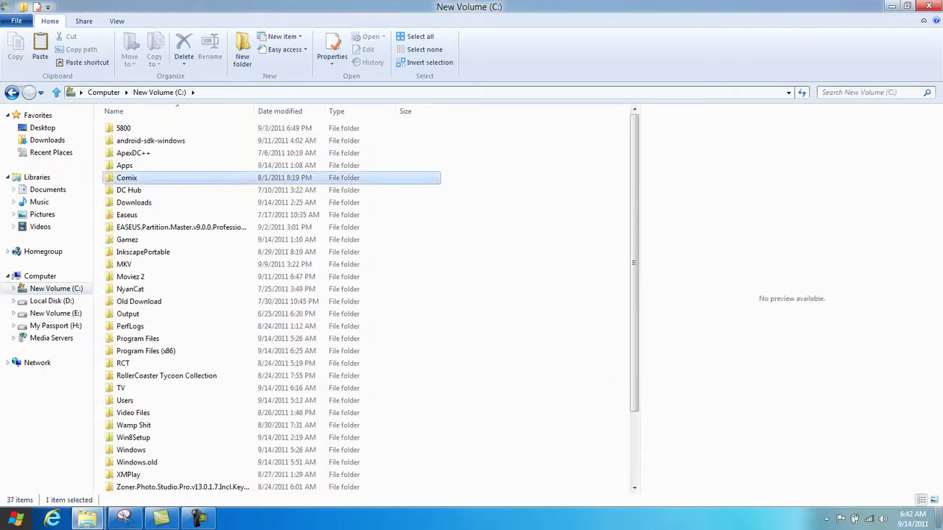
double_click(127, 177)
key(Down)
key(Down)
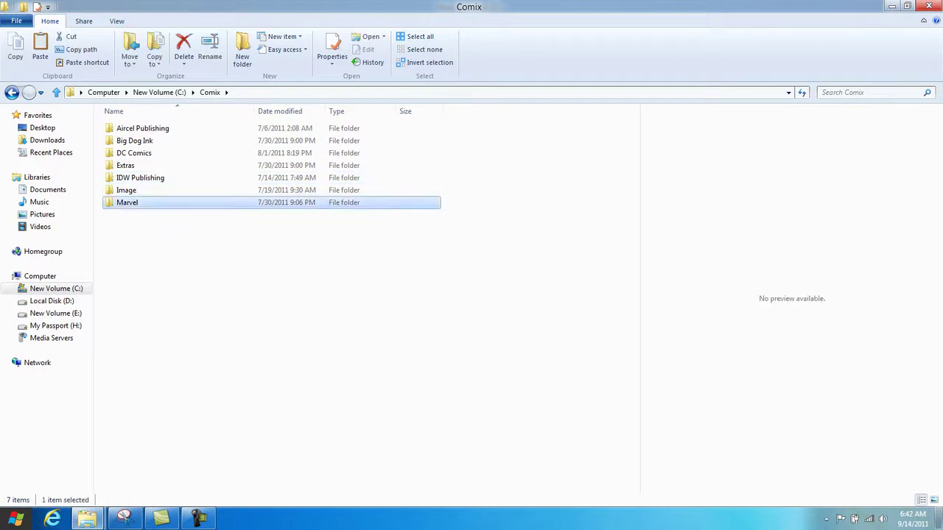
- Paste the Marvel folder into New folder on New Volume (E:), and clear the selection
click(52, 301)
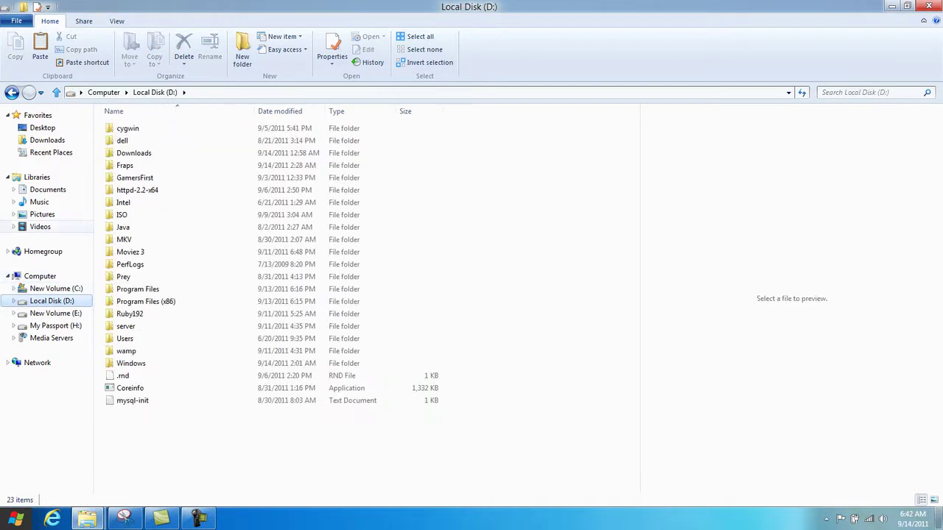
click(55, 314)
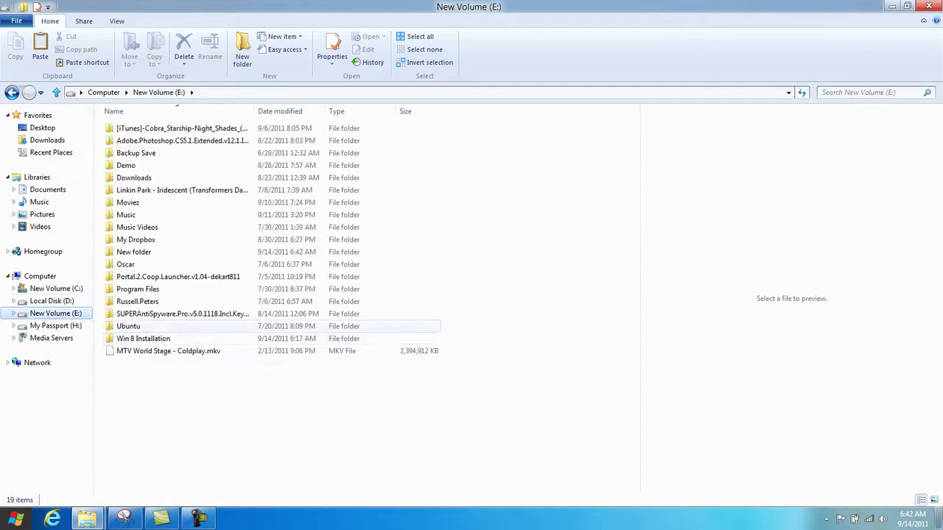
double_click(133, 252)
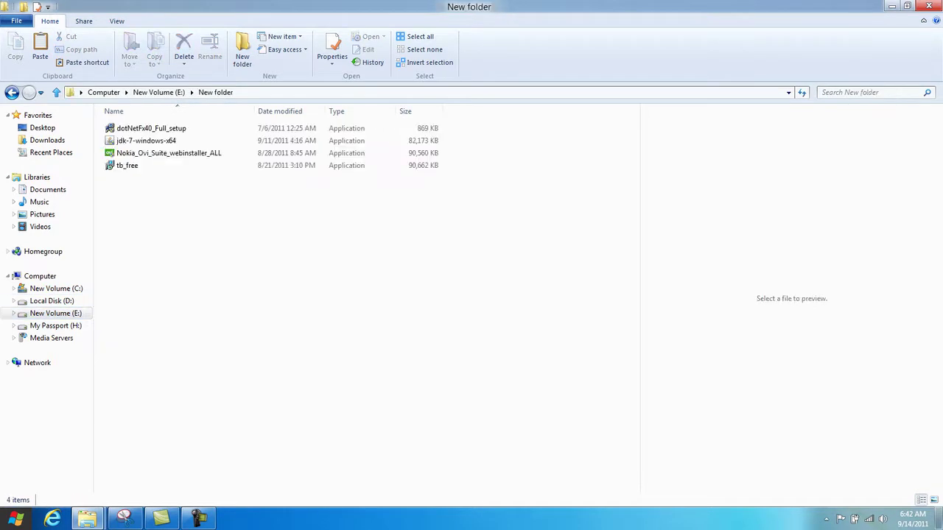
key(ctrl+v)
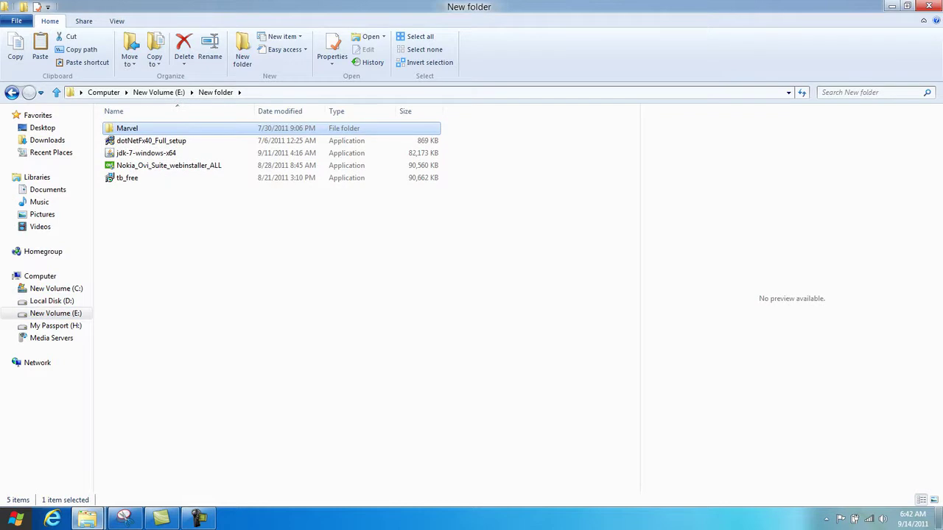
click(87, 519)
click(162, 317)
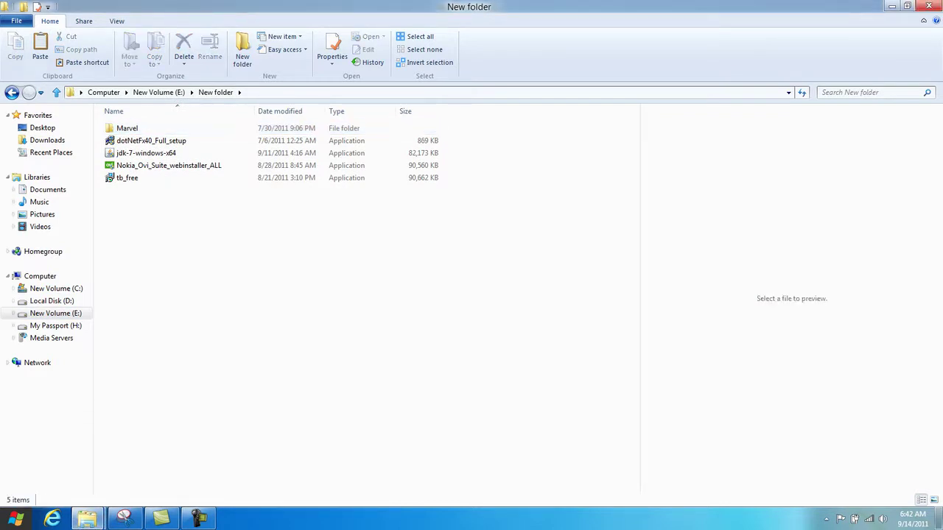
- Go back to the Comix folder on New Volume (C:) and open its Image folder
key(alt+Left)
key(alt+Left)
key(alt+Left)
key(Up)
key(Return)
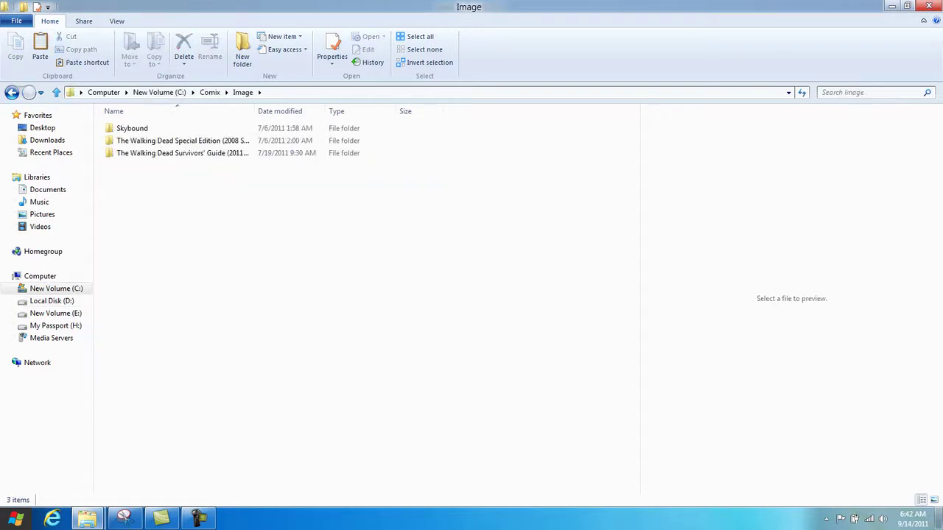
- Look inside the Skybound folder in Image, and copy the Skybound folder
key(Down)
key(Return)
key(Down)
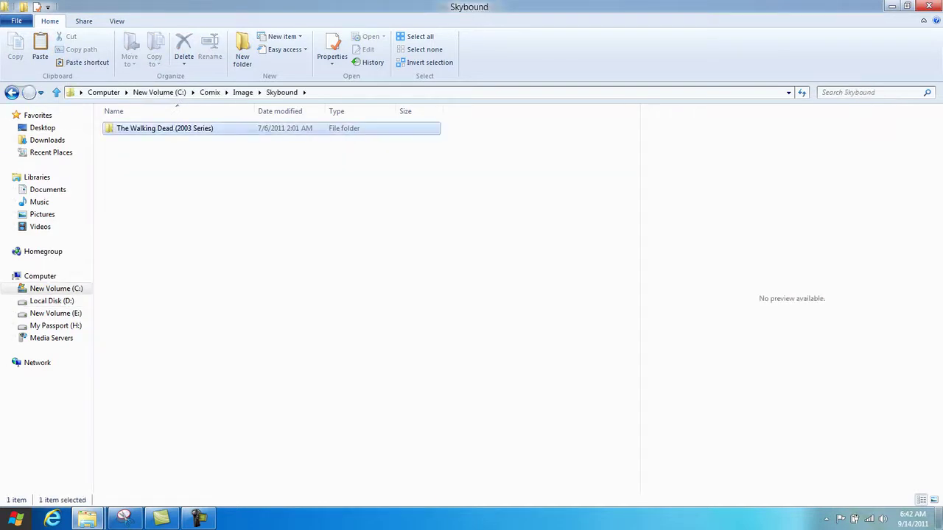
key(alt+Left)
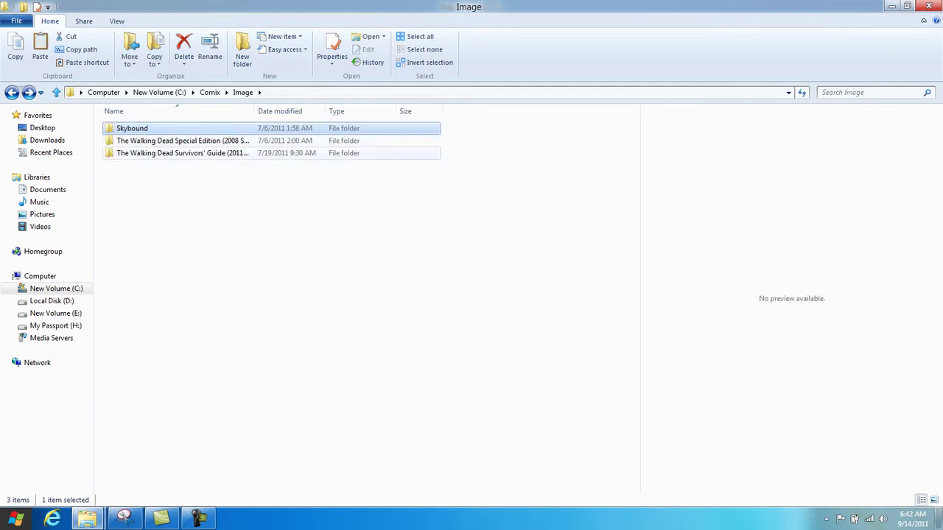
key(End)
key(Home)
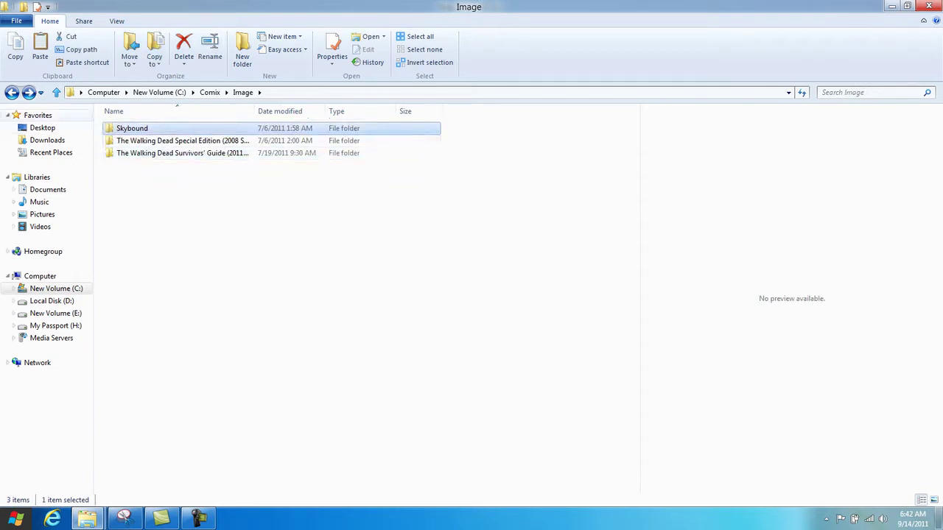
key(alt+Right)
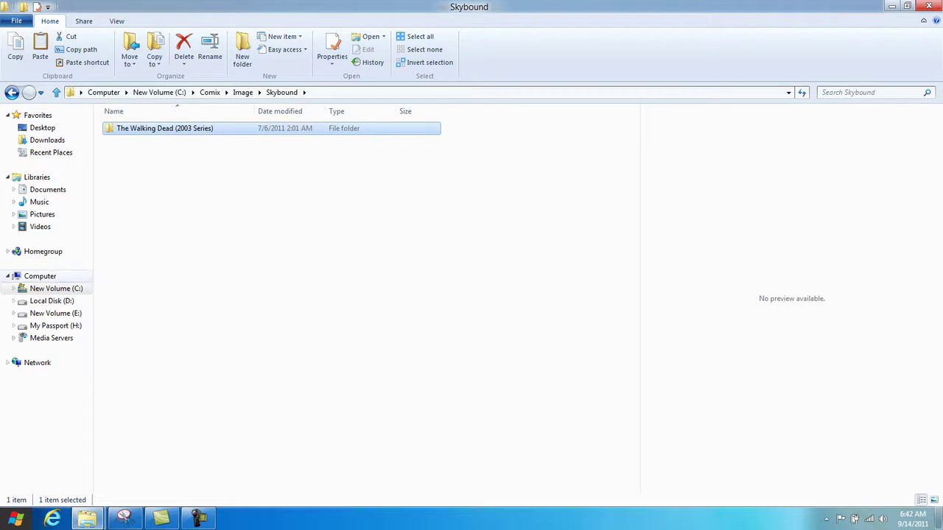
- Paste the Skybound folder into New folder on New Volume (E:), and pause the running copy
click(56, 313)
click(136, 240)
key(Down)
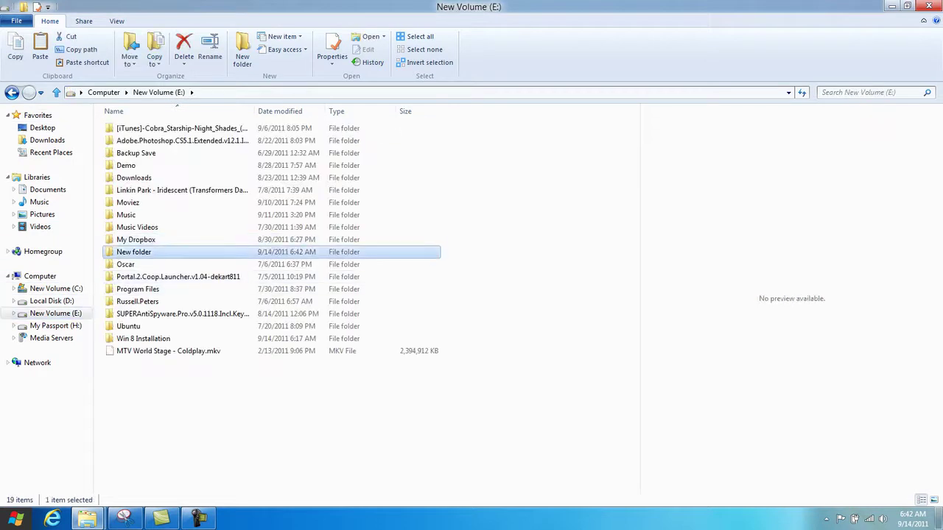
key(Return)
key(ctrl+v)
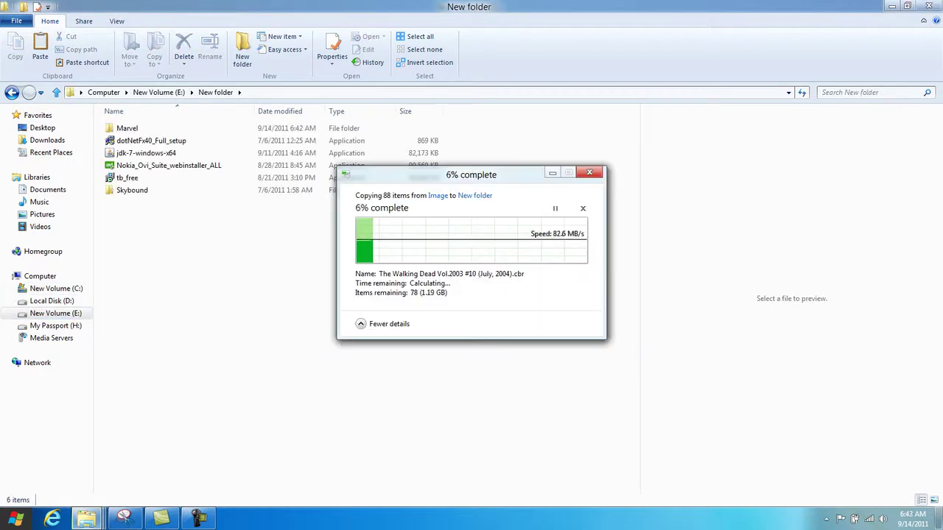
click(555, 209)
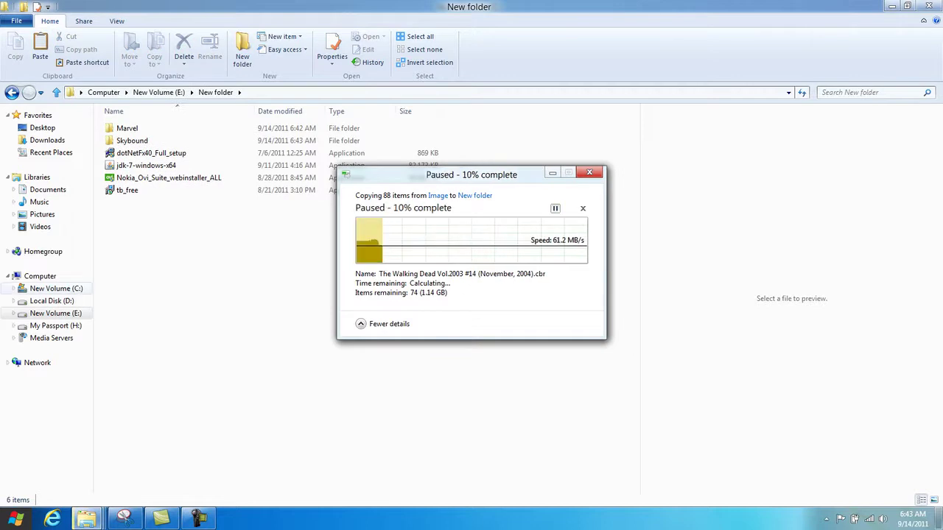
- Look through the Downloads folders on New Volume (C:) and Local Disk (D:), and the contents of New Volume (E:), for files to copy
click(56, 289)
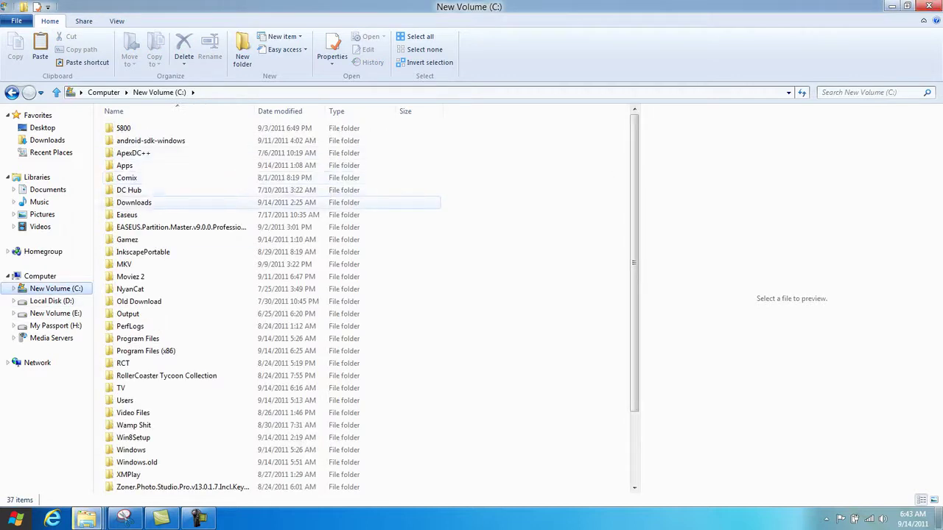
double_click(147, 203)
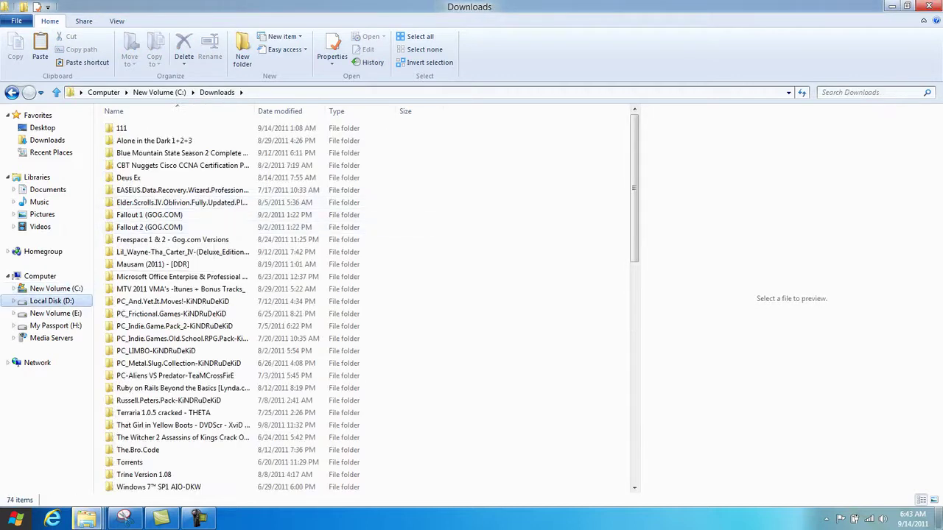
click(51, 302)
click(134, 153)
double_click(135, 153)
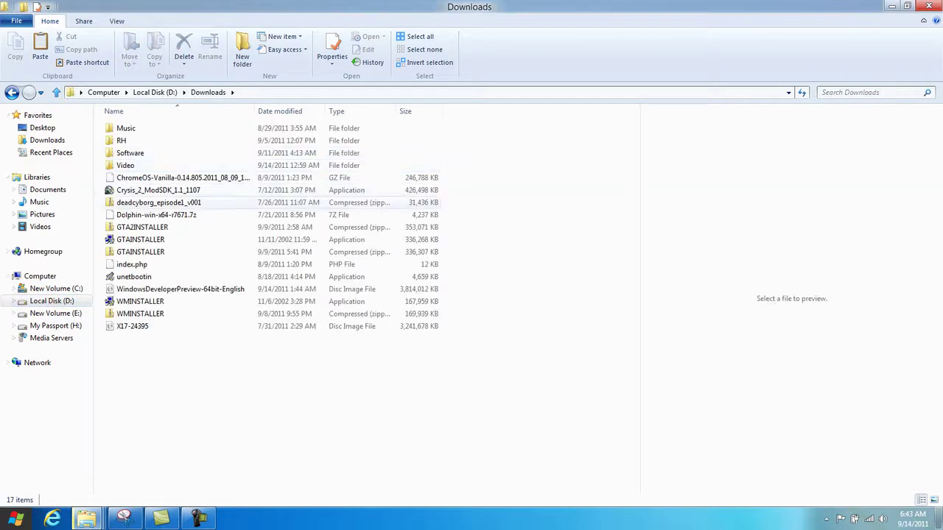
click(55, 313)
double_click(129, 179)
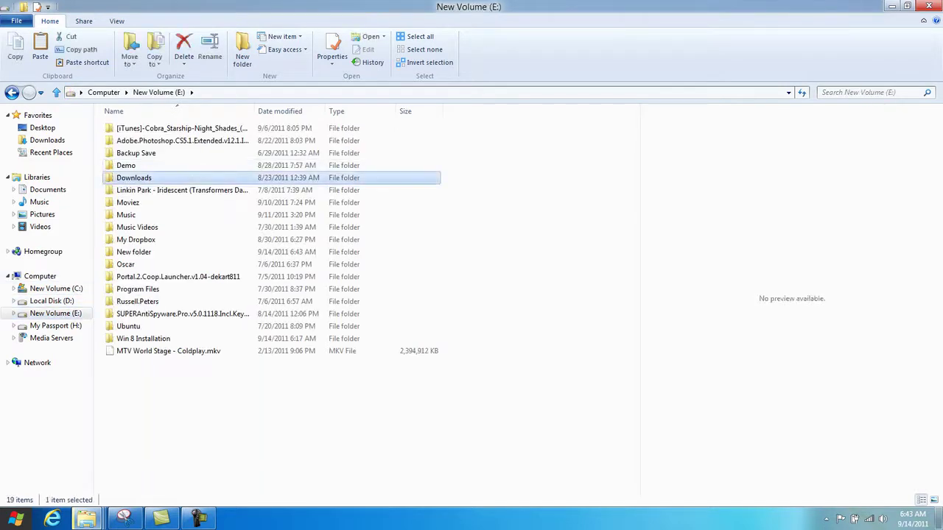
click(56, 313)
click(56, 289)
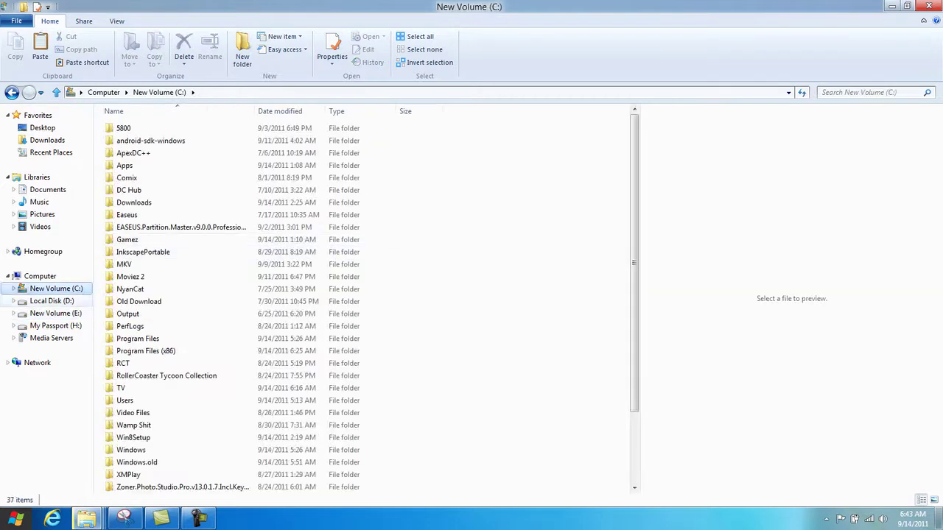
- Open the Software folder inside Downloads on Local Disk (D:), and select and copy all four installers
click(52, 301)
click(134, 154)
double_click(134, 152)
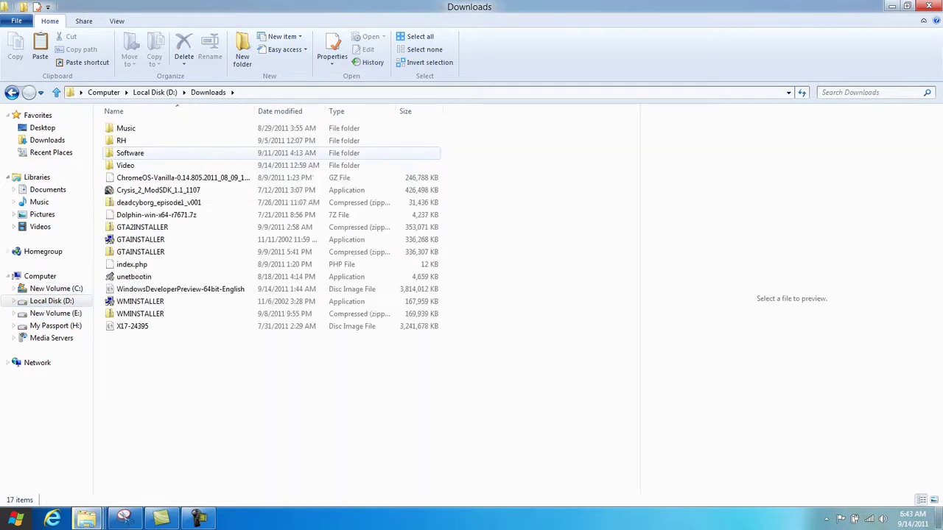
double_click(126, 152)
drag(165, 210, 107, 122)
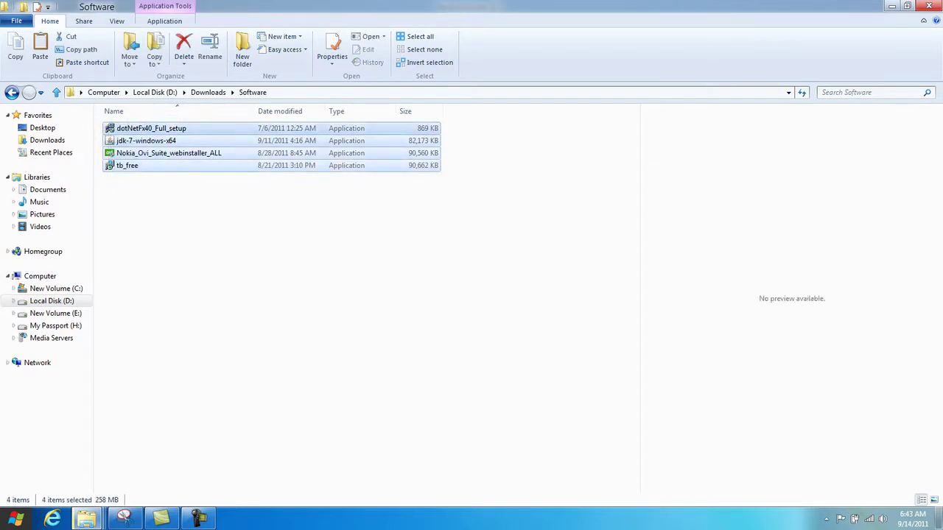
- Permanently delete Nokia_Ovi_Suite_webinstaller_ALL and tb_free from New folder on New Volume (E:)
click(56, 313)
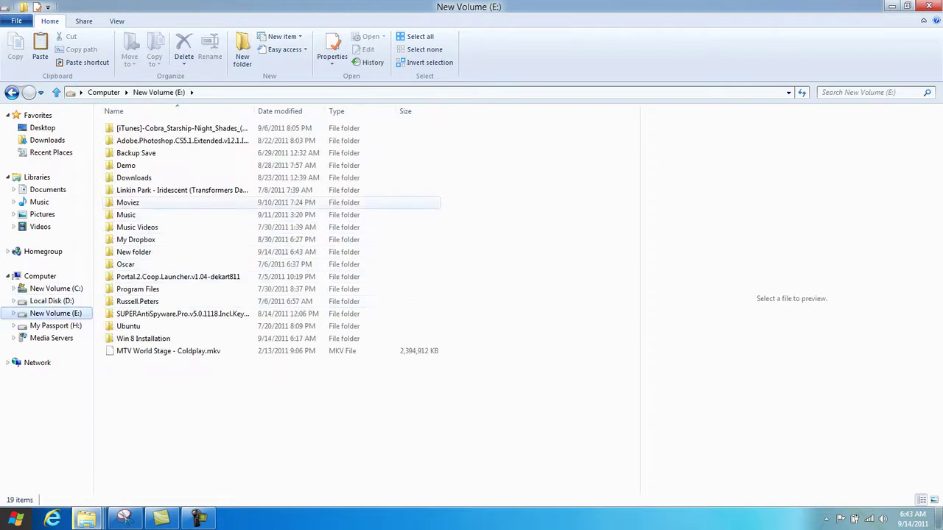
double_click(134, 252)
click(169, 178)
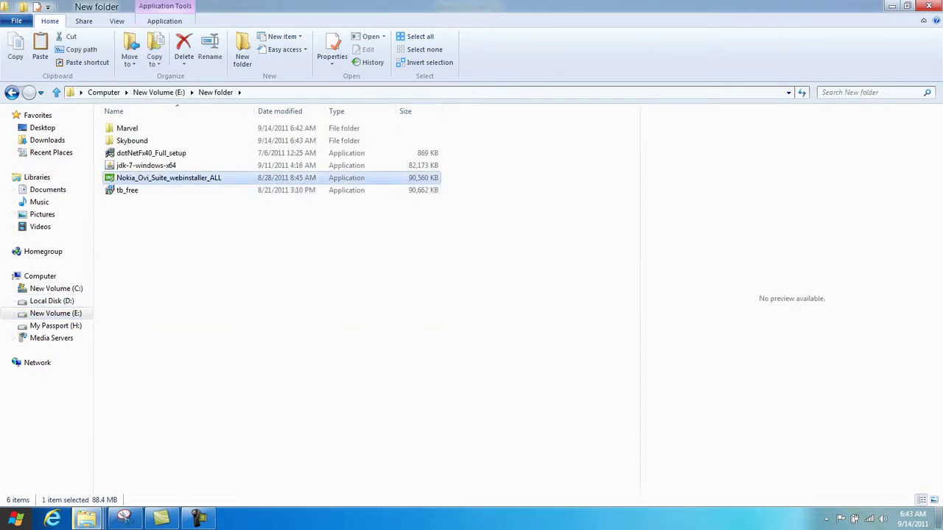
shift+click(127, 190)
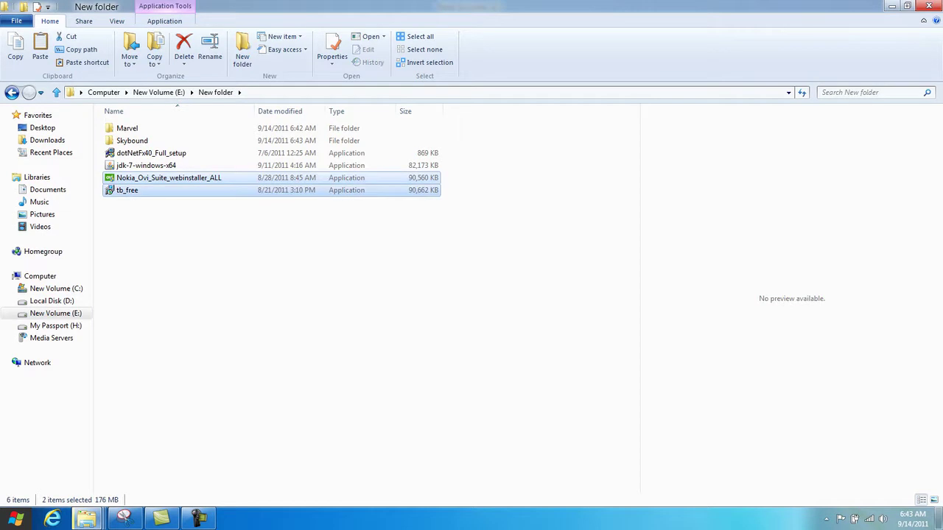
key(shift+Delete)
key(Return)
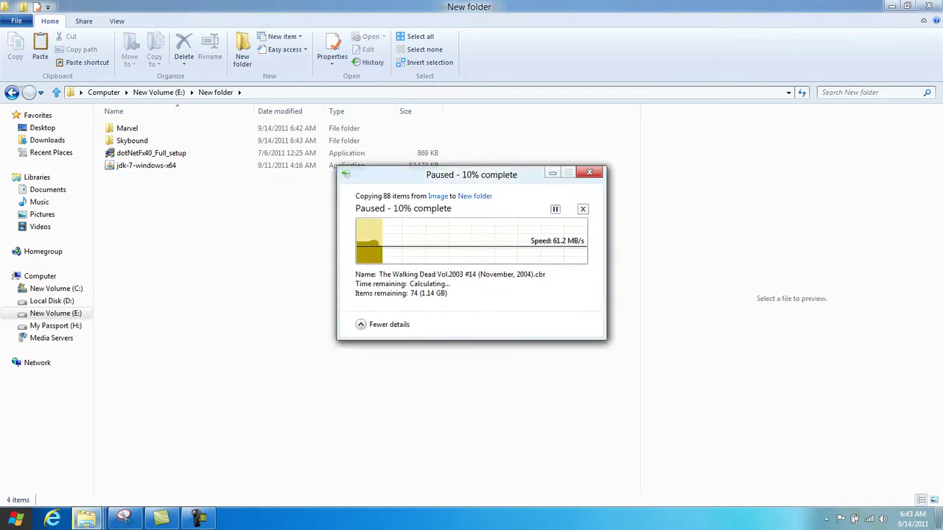
- Paste the four Software installers into New folder, and resume the paused Skybound copy
key(Escape)
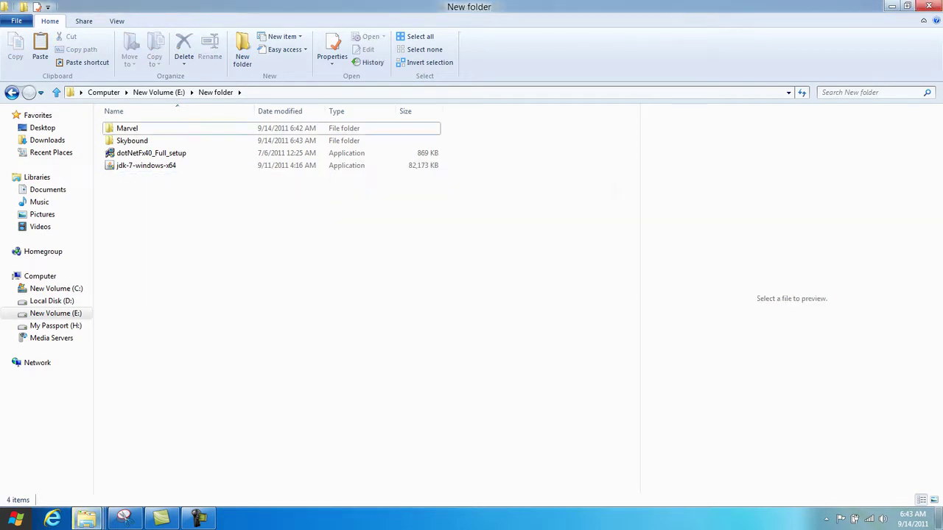
key(alt+Tab)
key(Escape)
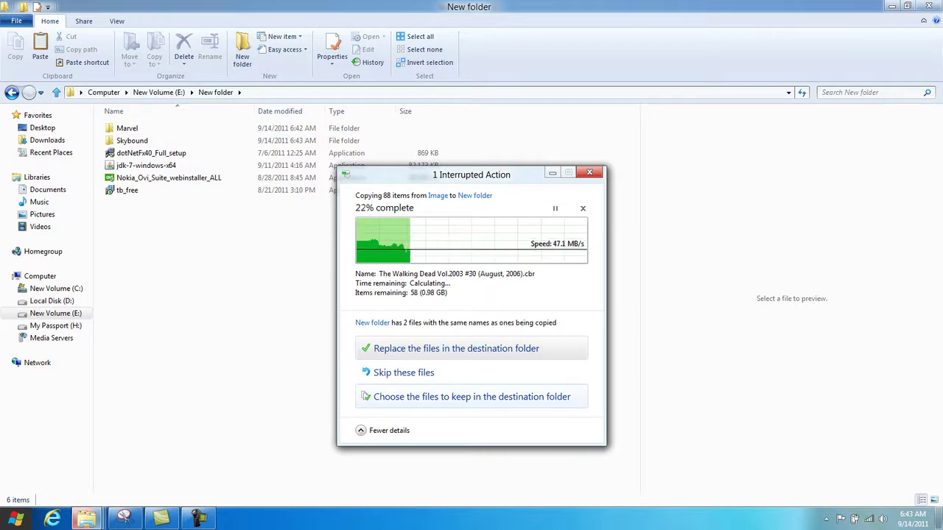
- Choose to keep the Software versions of the conflicting files, continue the copy, and collapse the progress details
click(472, 396)
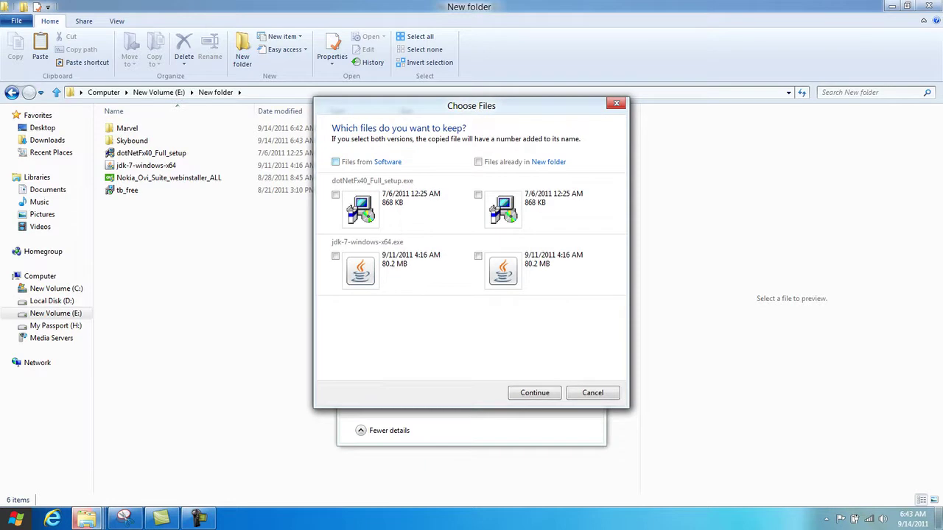
click(336, 195)
click(535, 393)
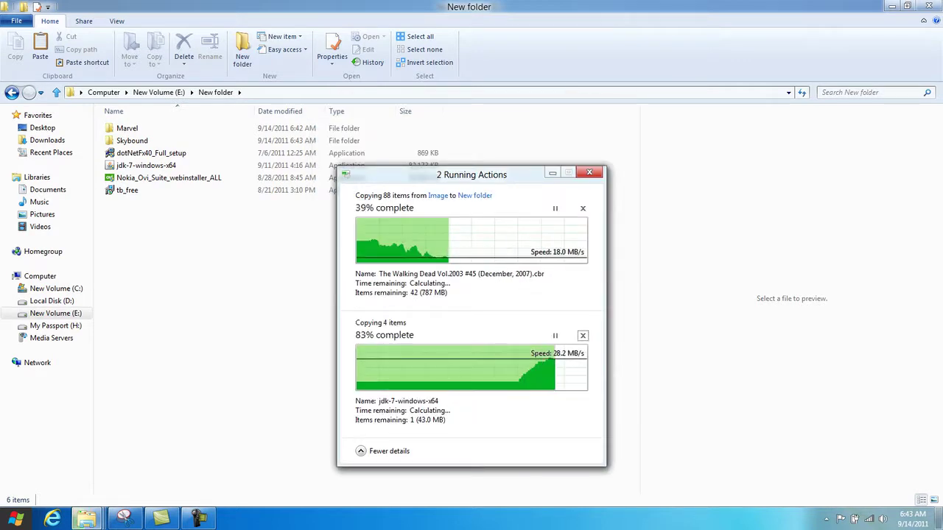
click(382, 451)
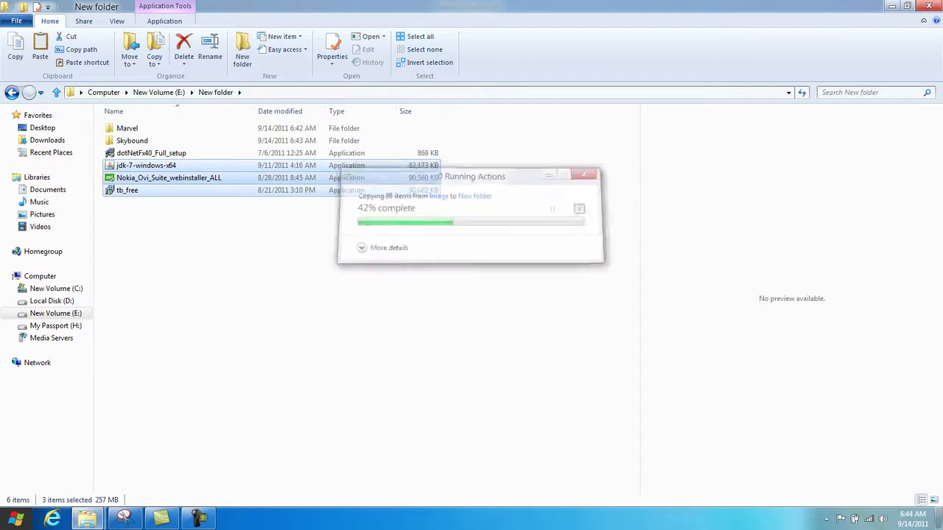
click(549, 247)
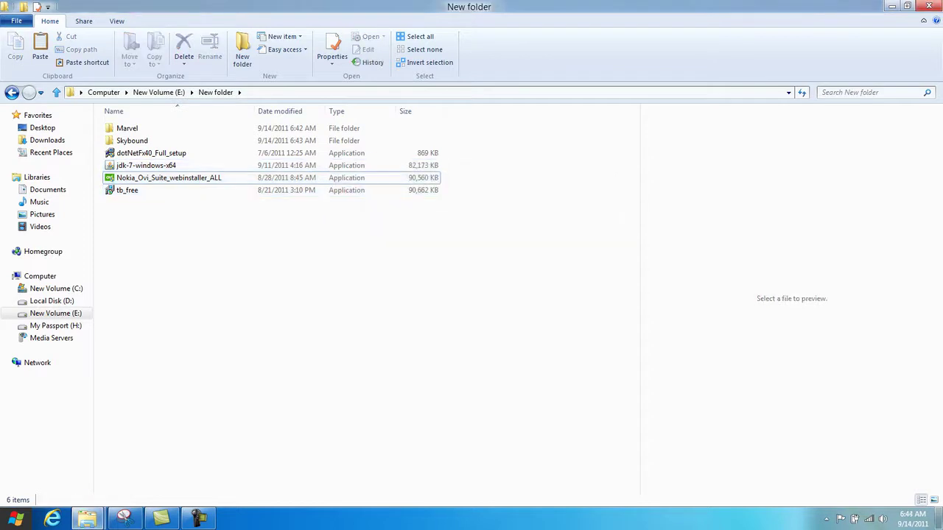
- Browse Local Disk (D:), and try to open the Music folder on New Volume (E:), accepting permanent access
click(52, 302)
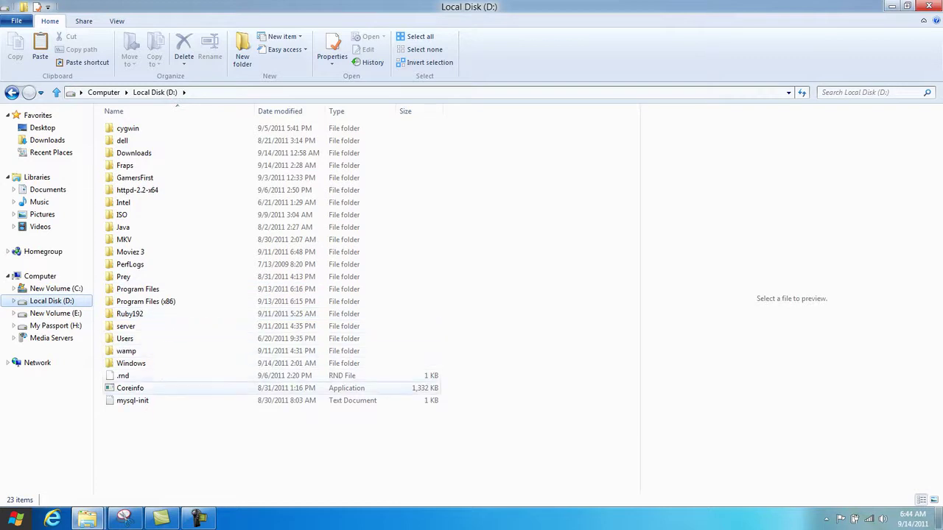
click(131, 252)
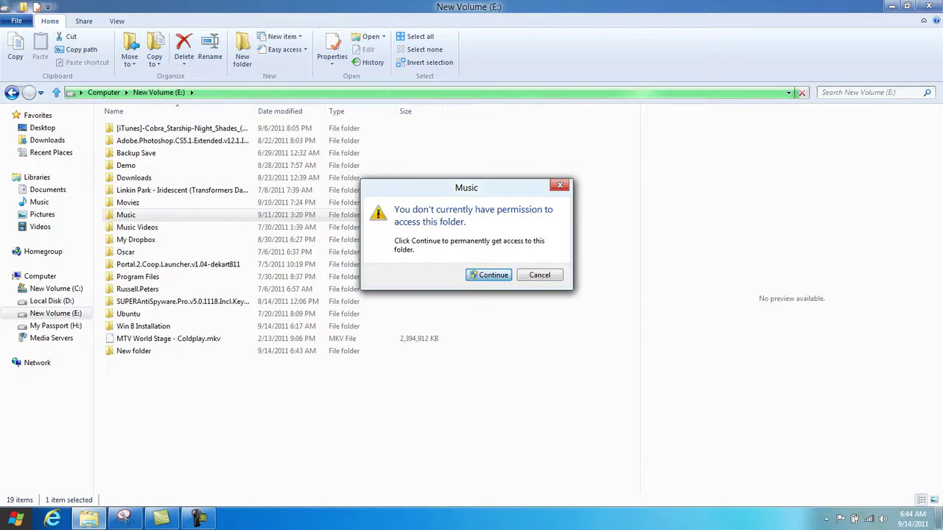
key(Return)
click(89, 521)
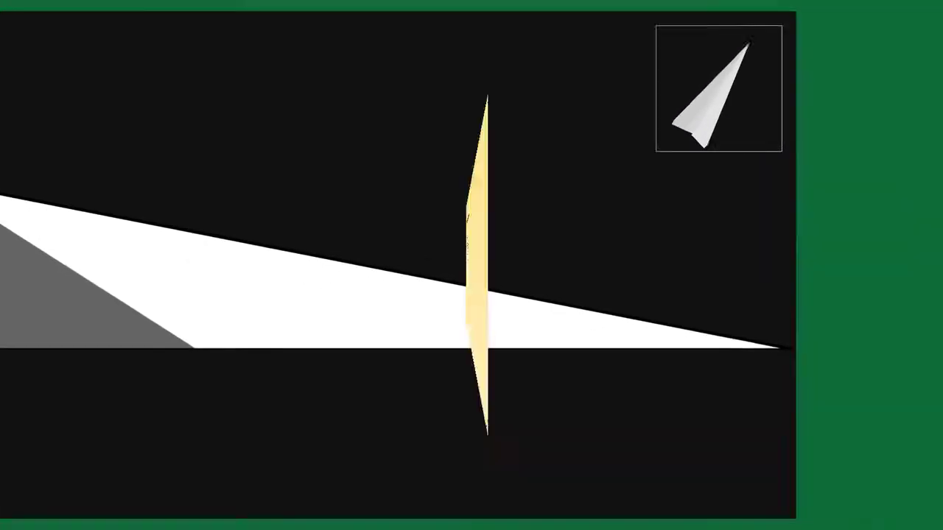
- Cycle through the open apps and windows, and switch to the sliding picture puzzle
key(alt+Tab)
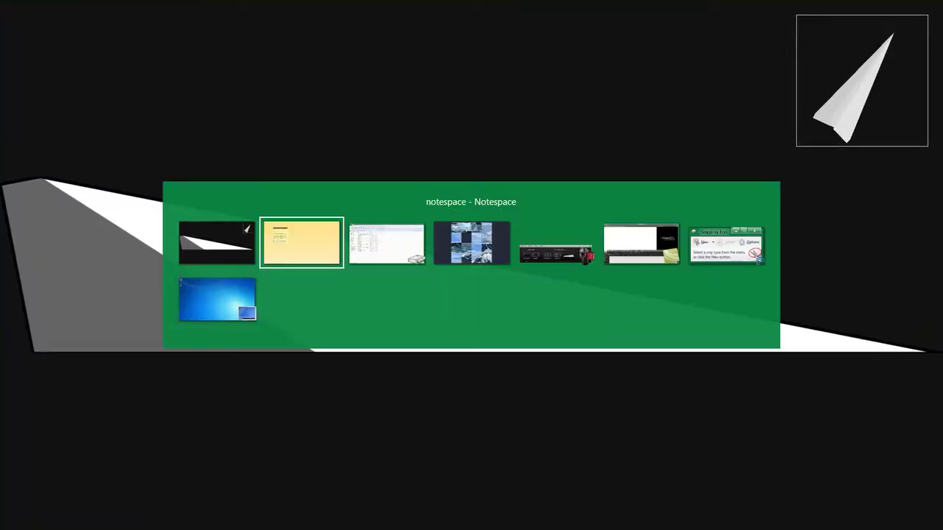
key(Tab)
key(Tab)
key(Tab)
key(shift+Tab)
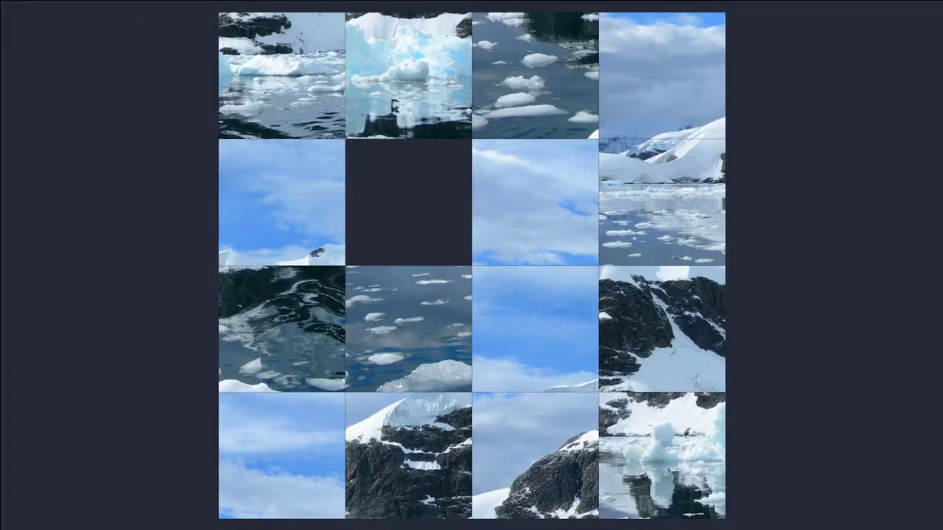
- Switch back and forth twice between the Start screen and the sliding picture puzzle
key(super)
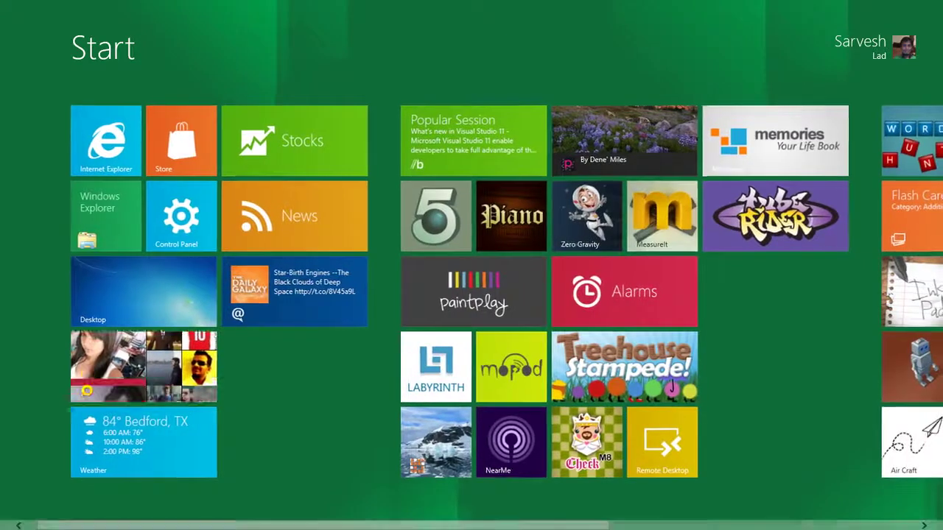
key(super)
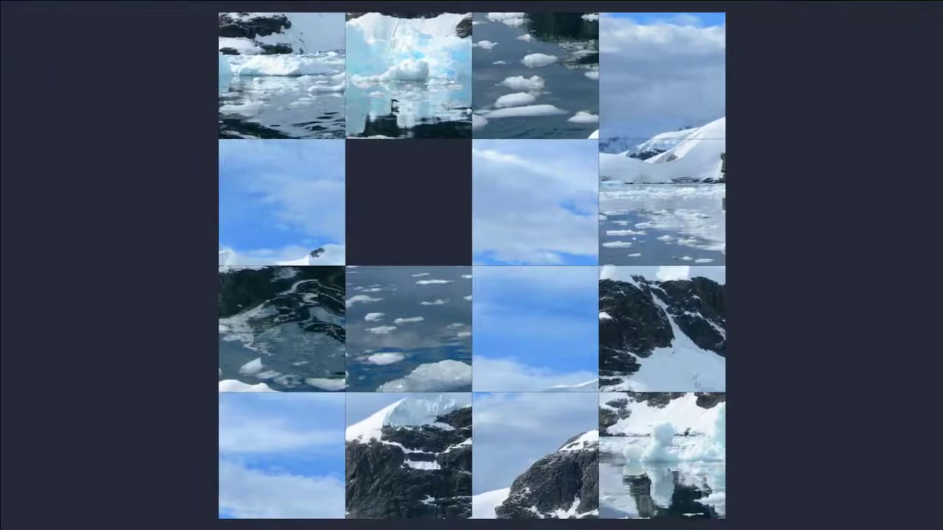
key(super)
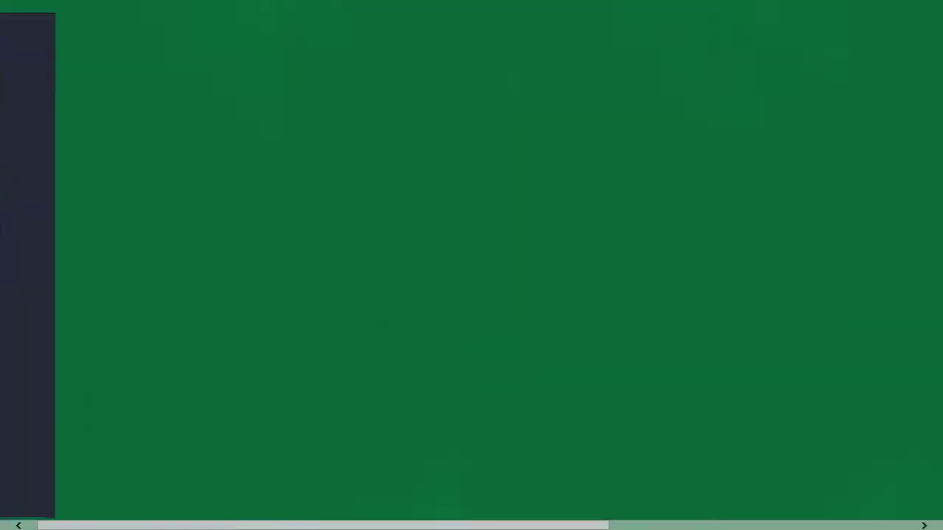
key(super)
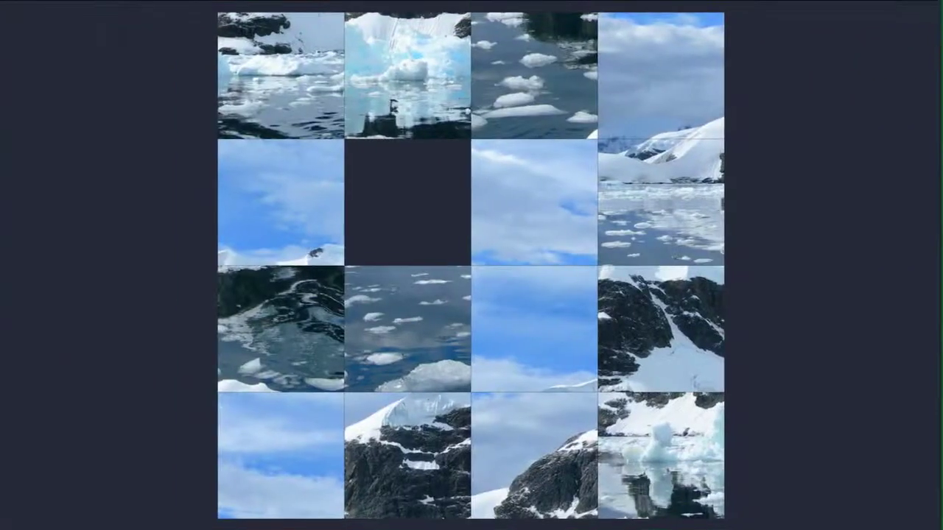
- Switch to the desktop, minimize all open windows, and return to the Start screen
key(super+d)
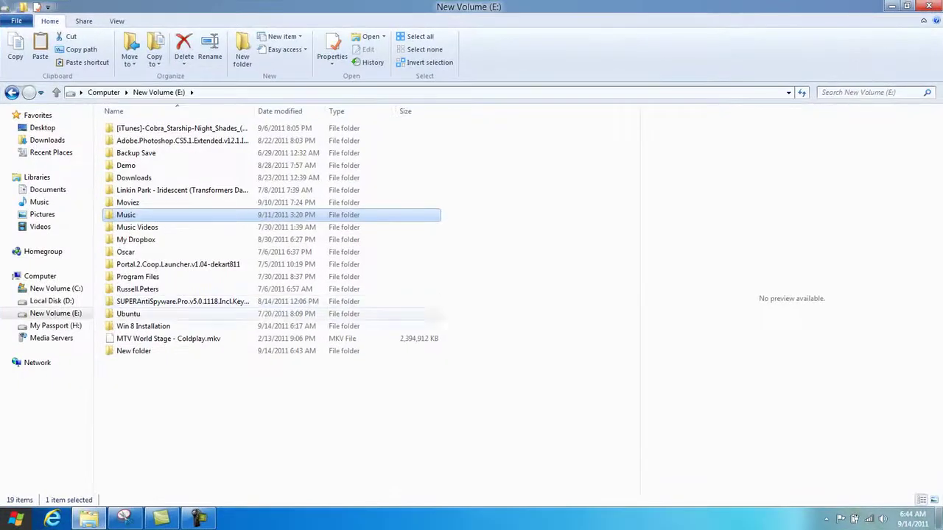
key(super+d)
key(super)
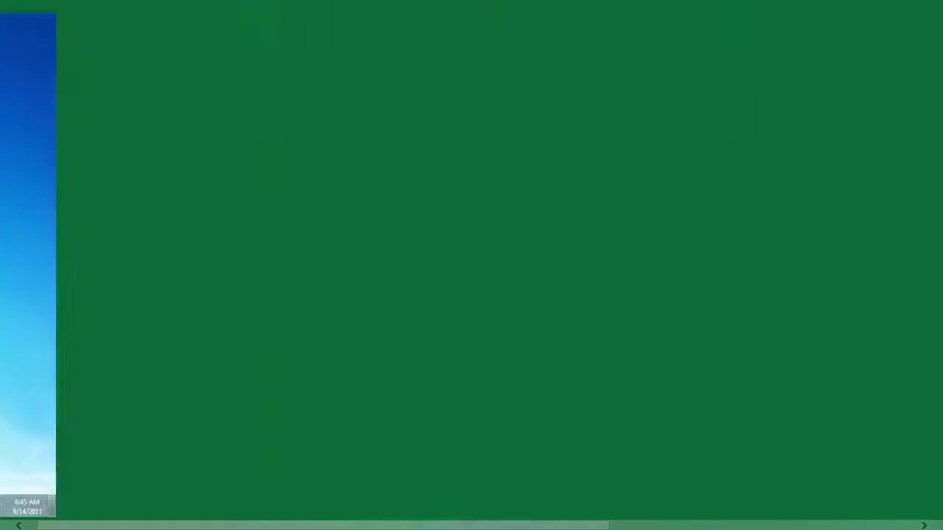
- Return to the desktop, bring up the screen recorder's control window, and move it to the middle of the screen
key(super)
key(super)
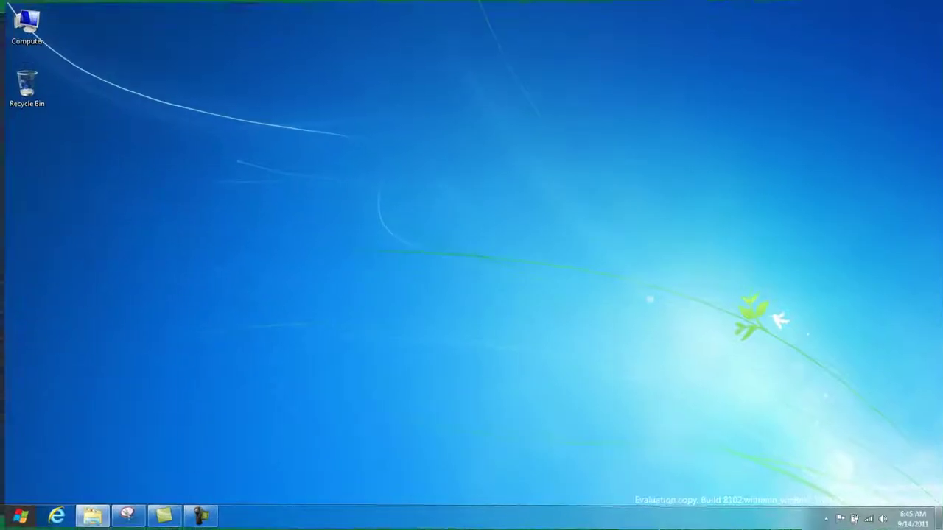
click(198, 519)
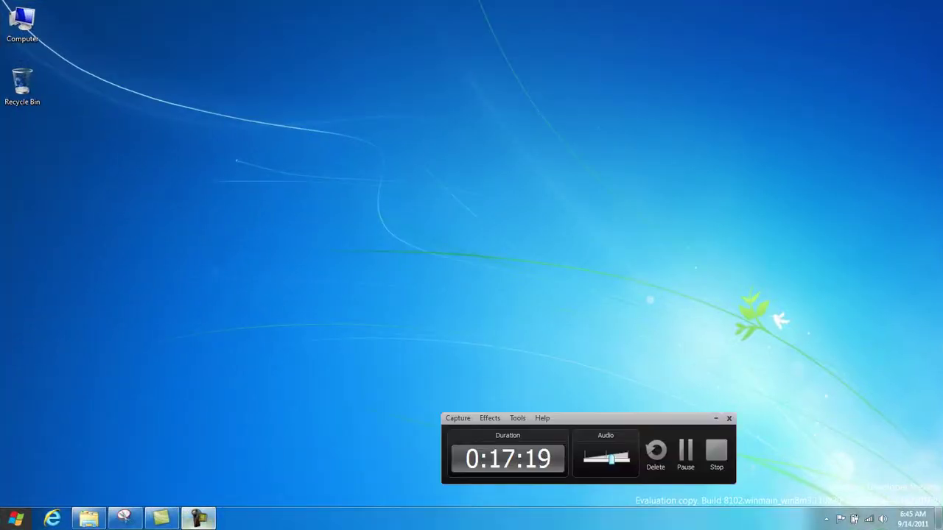
drag(626, 418, 568, 257)
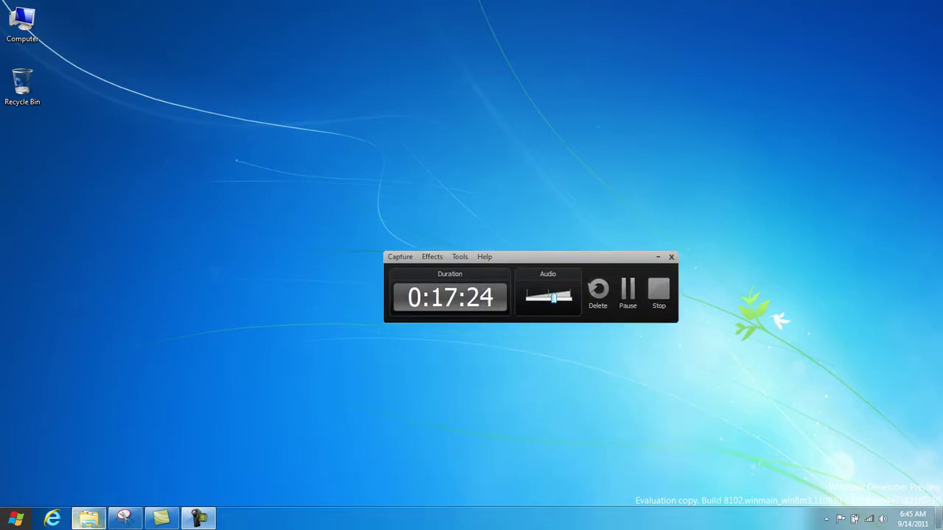
- Browse the Java folder on Local Disk (D:), and return to New Volume (E:) to select its Music Videos and Music folders
click(89, 518)
click(184, 413)
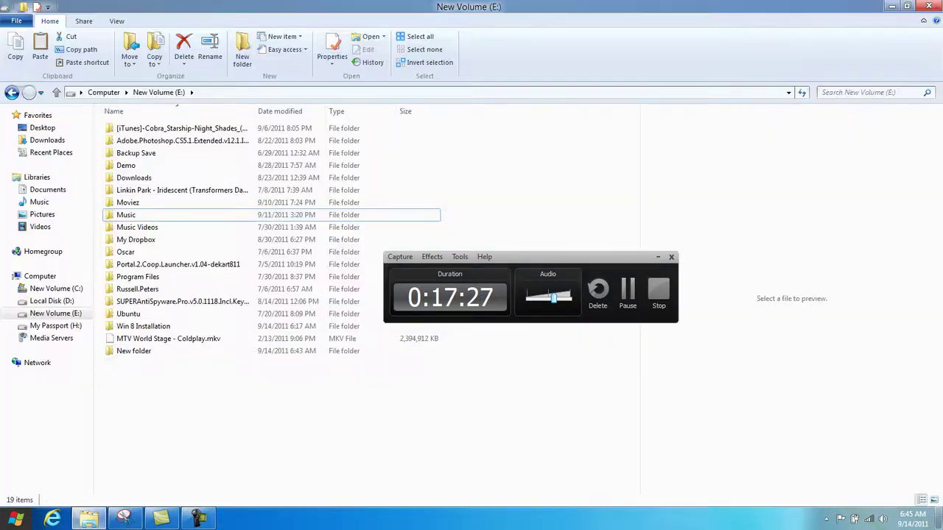
click(52, 301)
click(147, 227)
double_click(147, 227)
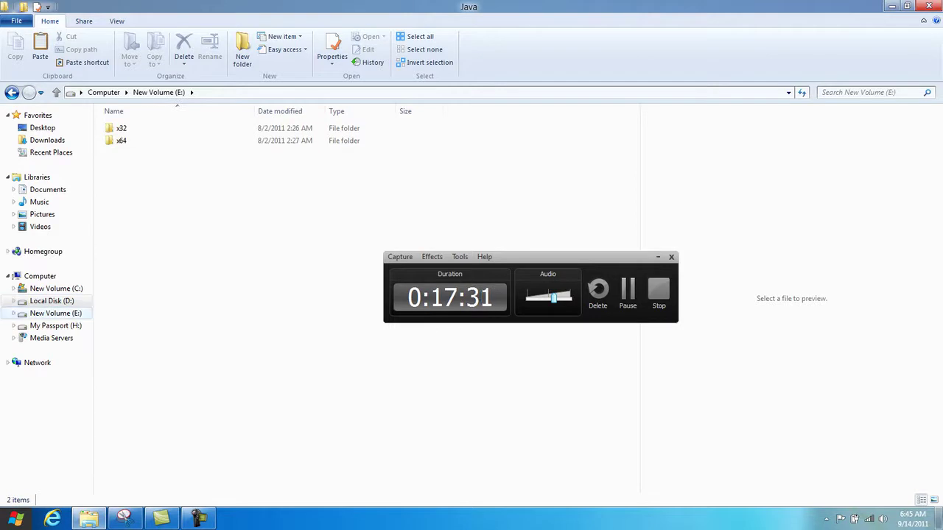
click(55, 313)
click(138, 227)
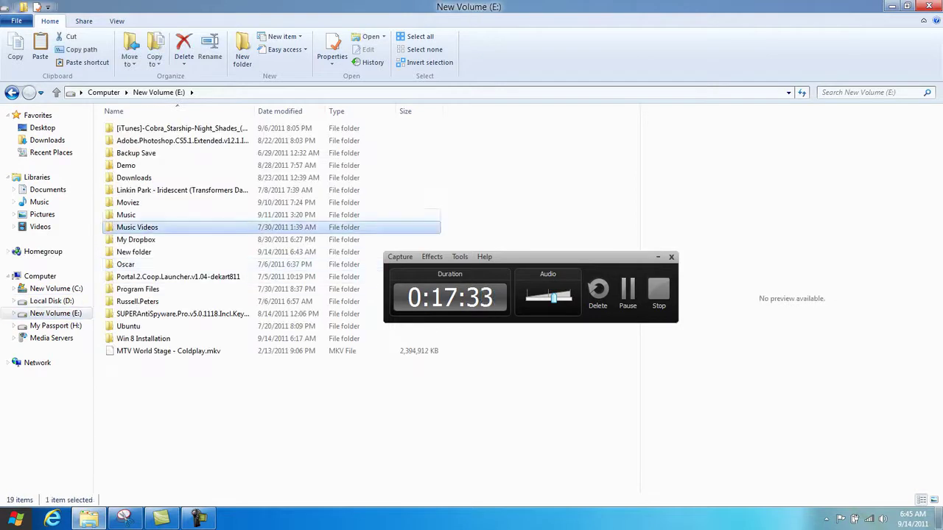
click(138, 216)
- Search the apps for "windo" from the Start screen and launch Windows Media Player
key(super)
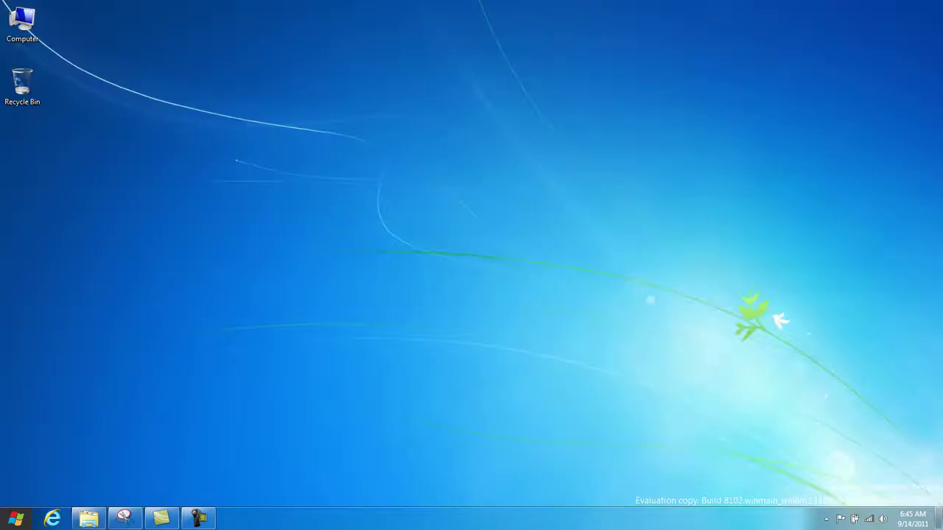
text(windo)
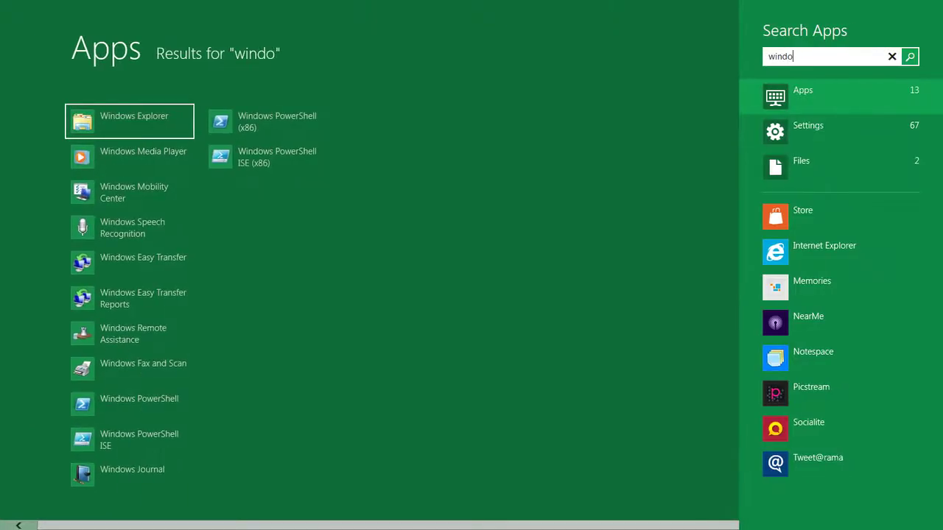
key(Down)
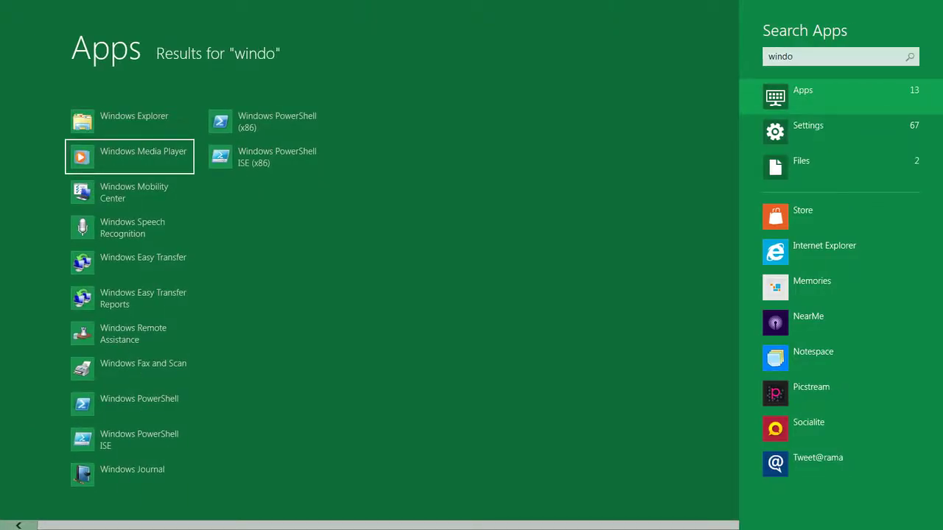
key(Return)
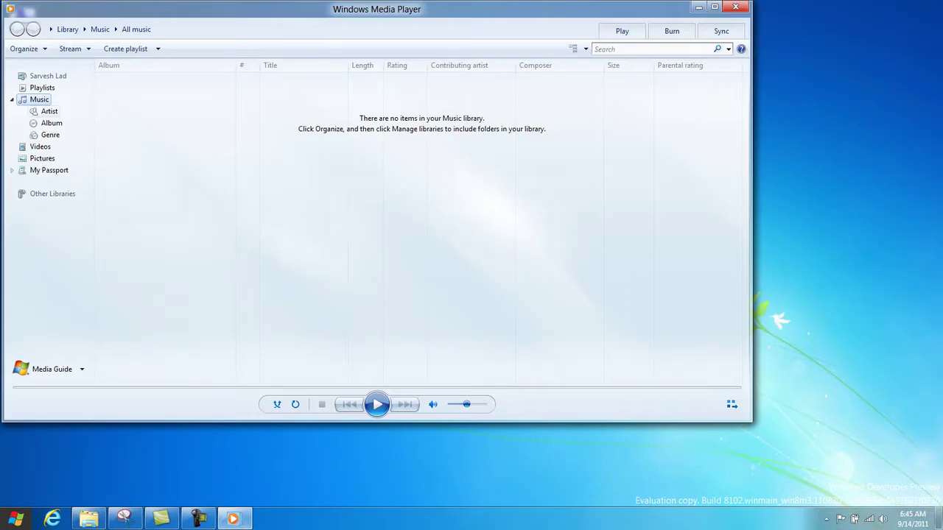
- Move the Windows Media Player window clear of the screen edge, view its version information, and close the player
drag(111, 11, 168, 13)
key(alt)
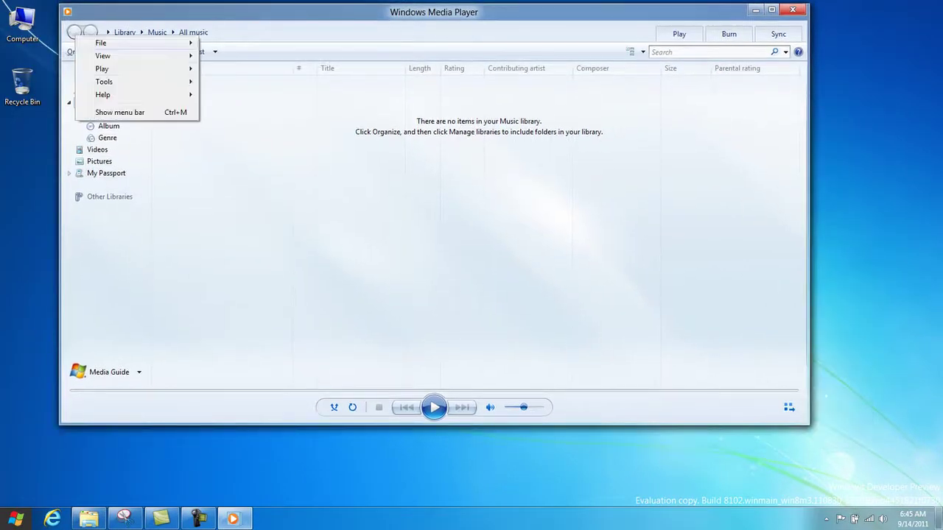
mouse_move(103, 95)
click(261, 151)
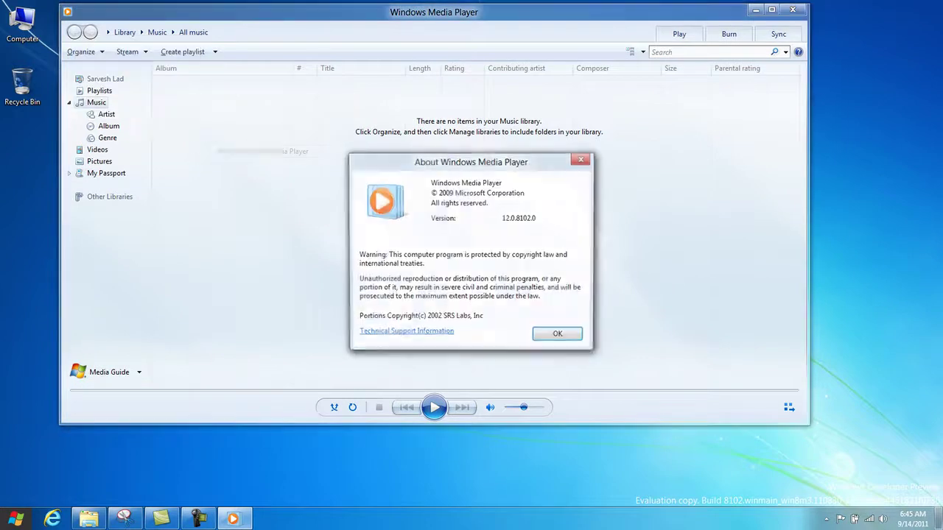
key(Return)
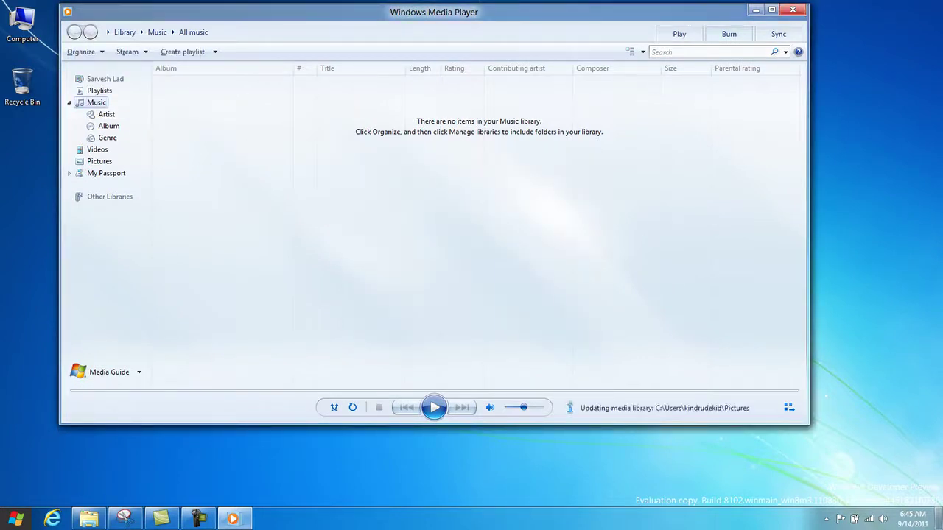
key(alt+F4)
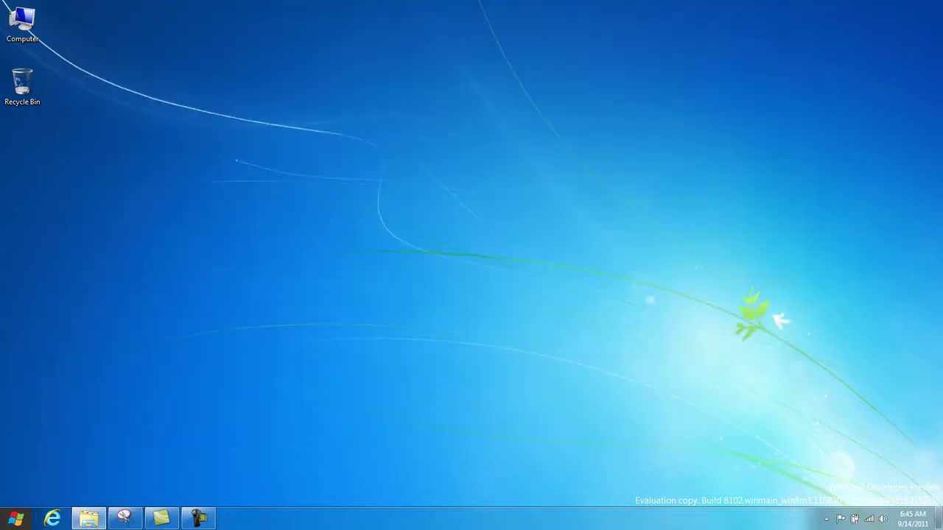
- Open Internet Explorer on the desktop, view its About information, and close the About dialog
click(52, 518)
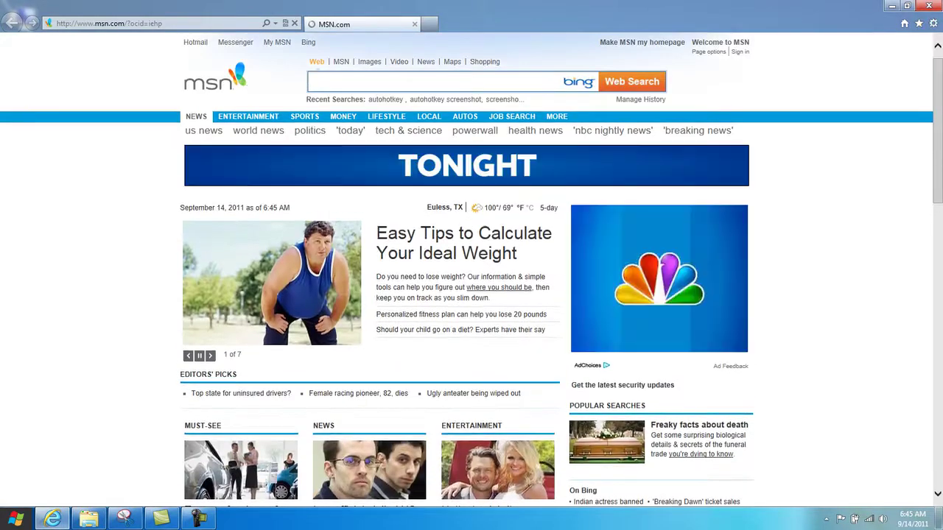
click(933, 23)
click(855, 164)
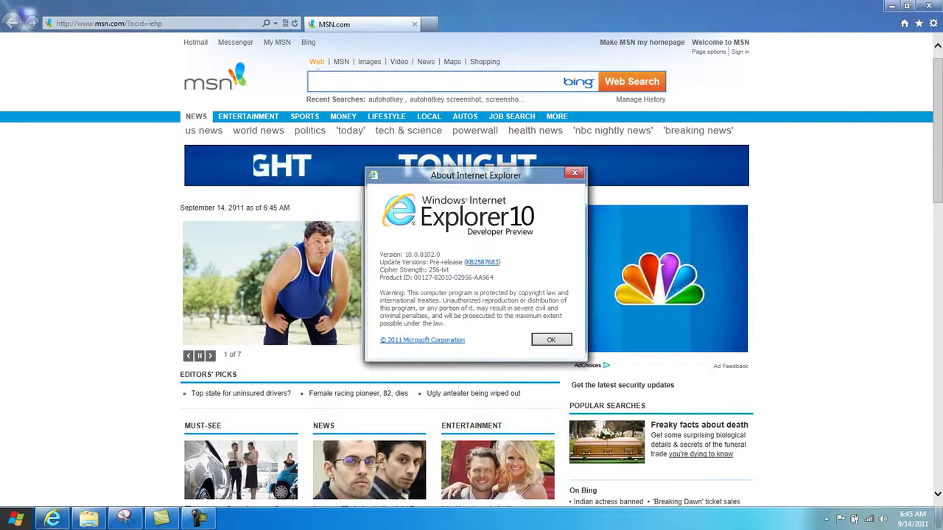
click(575, 174)
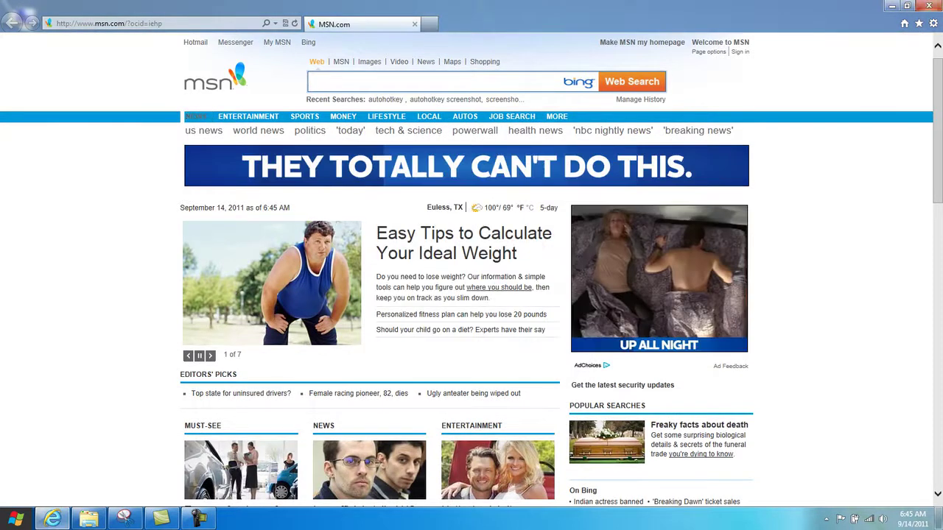
- Toggle the Internet Explorer window between restored and maximized, reposition and close it, and bring back the screen recorder's control window
click(907, 6)
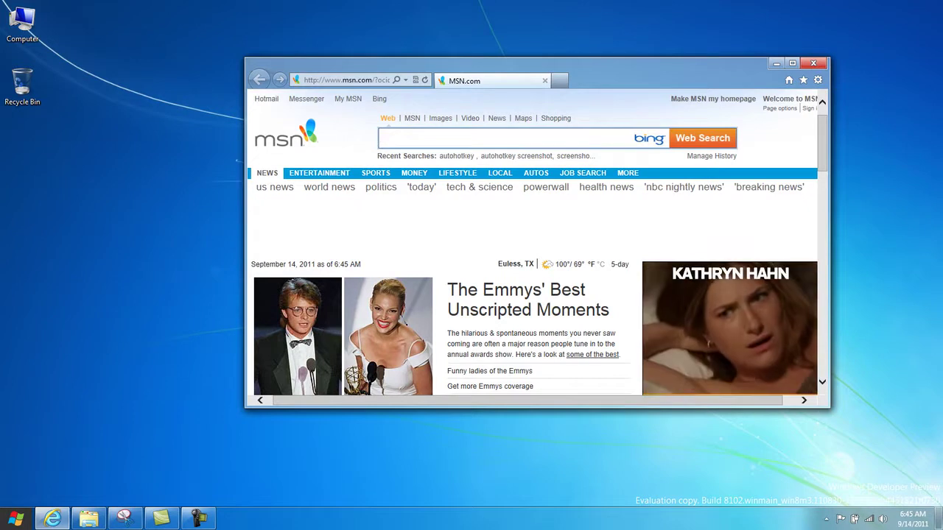
key(super+Up)
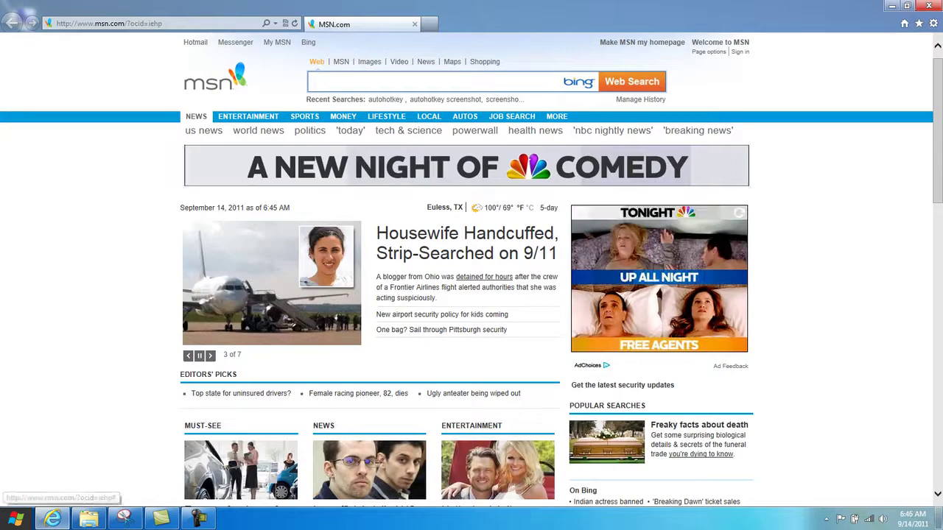
key(super+Down)
drag(590, 66, 550, 66)
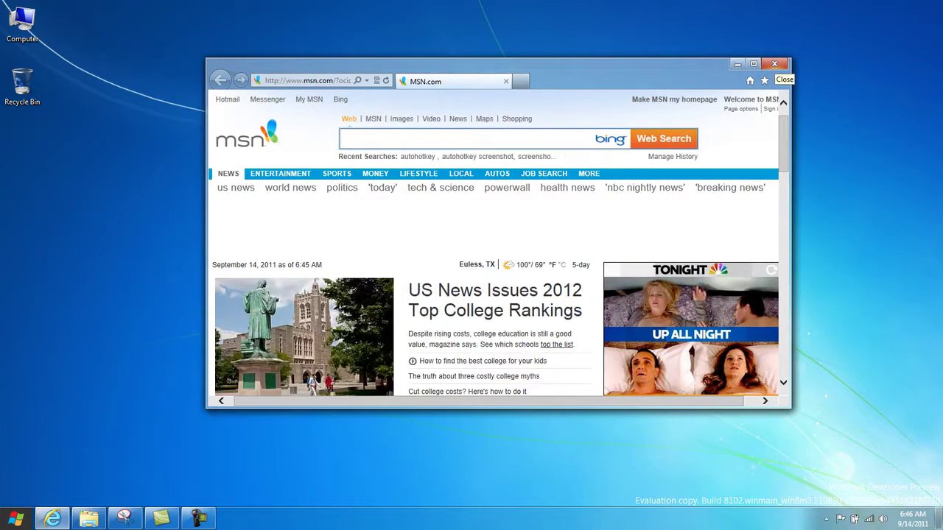
click(775, 64)
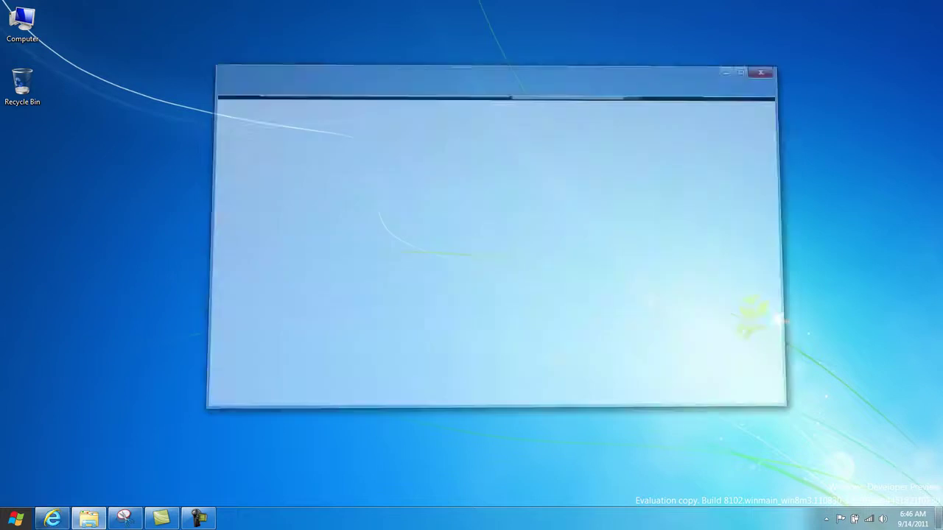
click(198, 519)
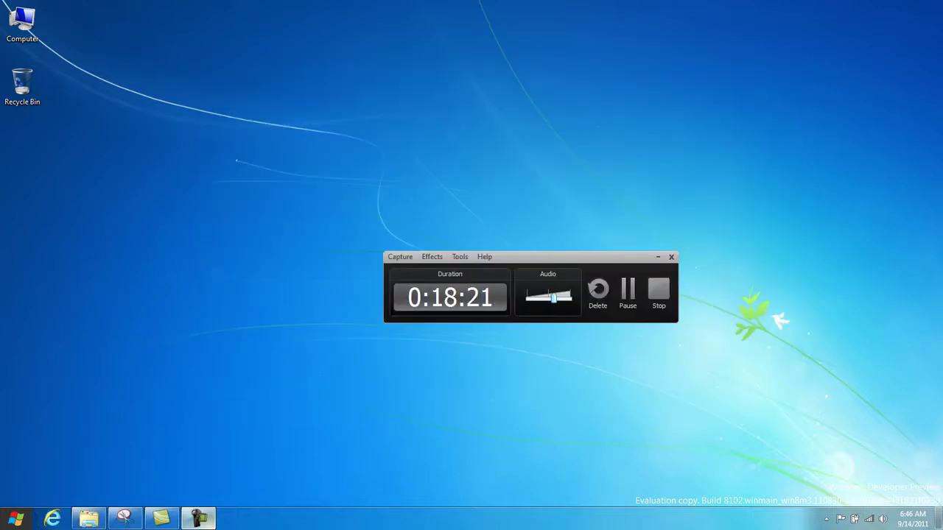